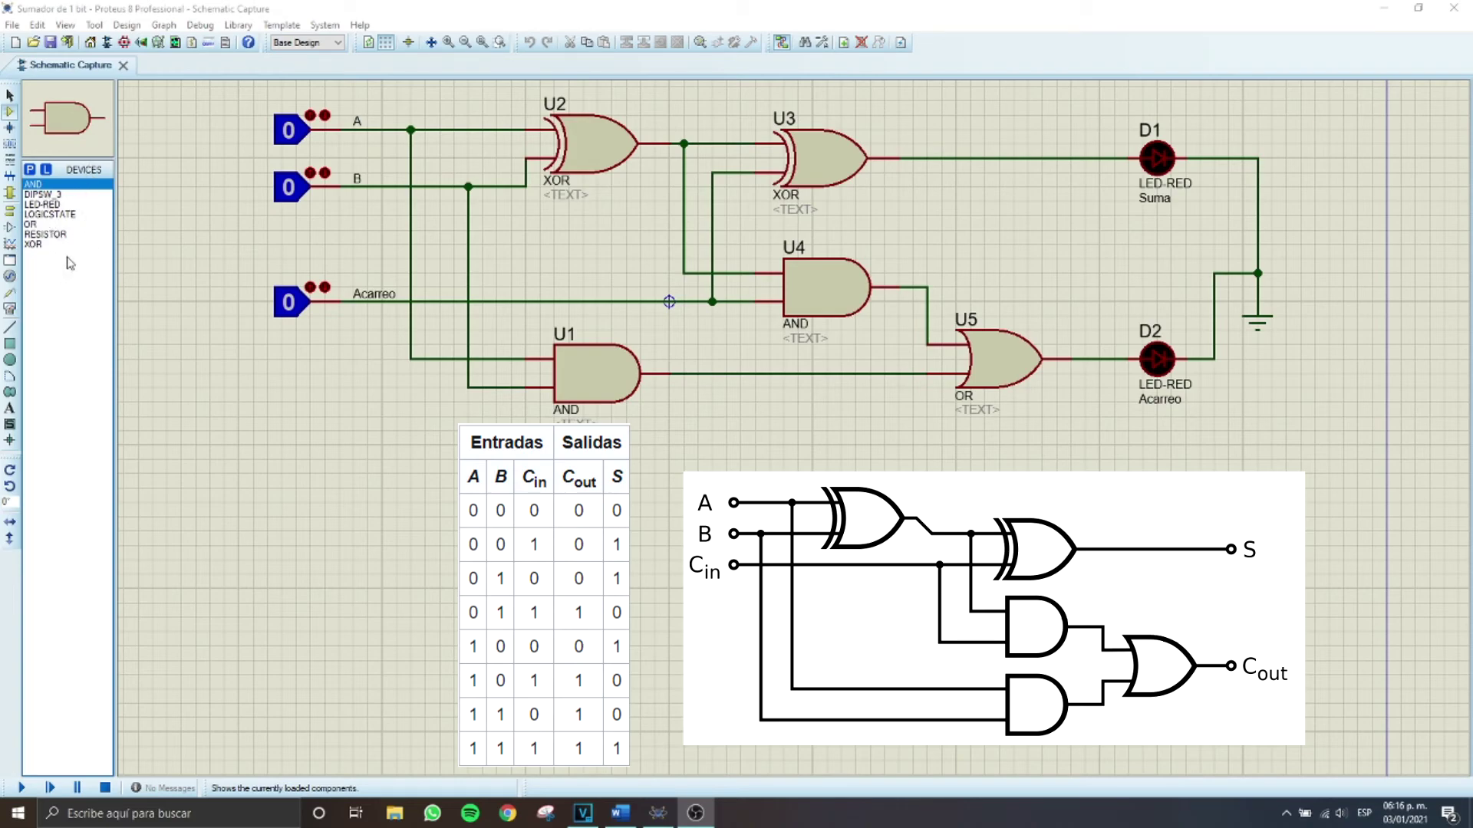
# - Search the device library for the XOR and OR gates, and close it without adding a part
pyautogui.click(31, 171)
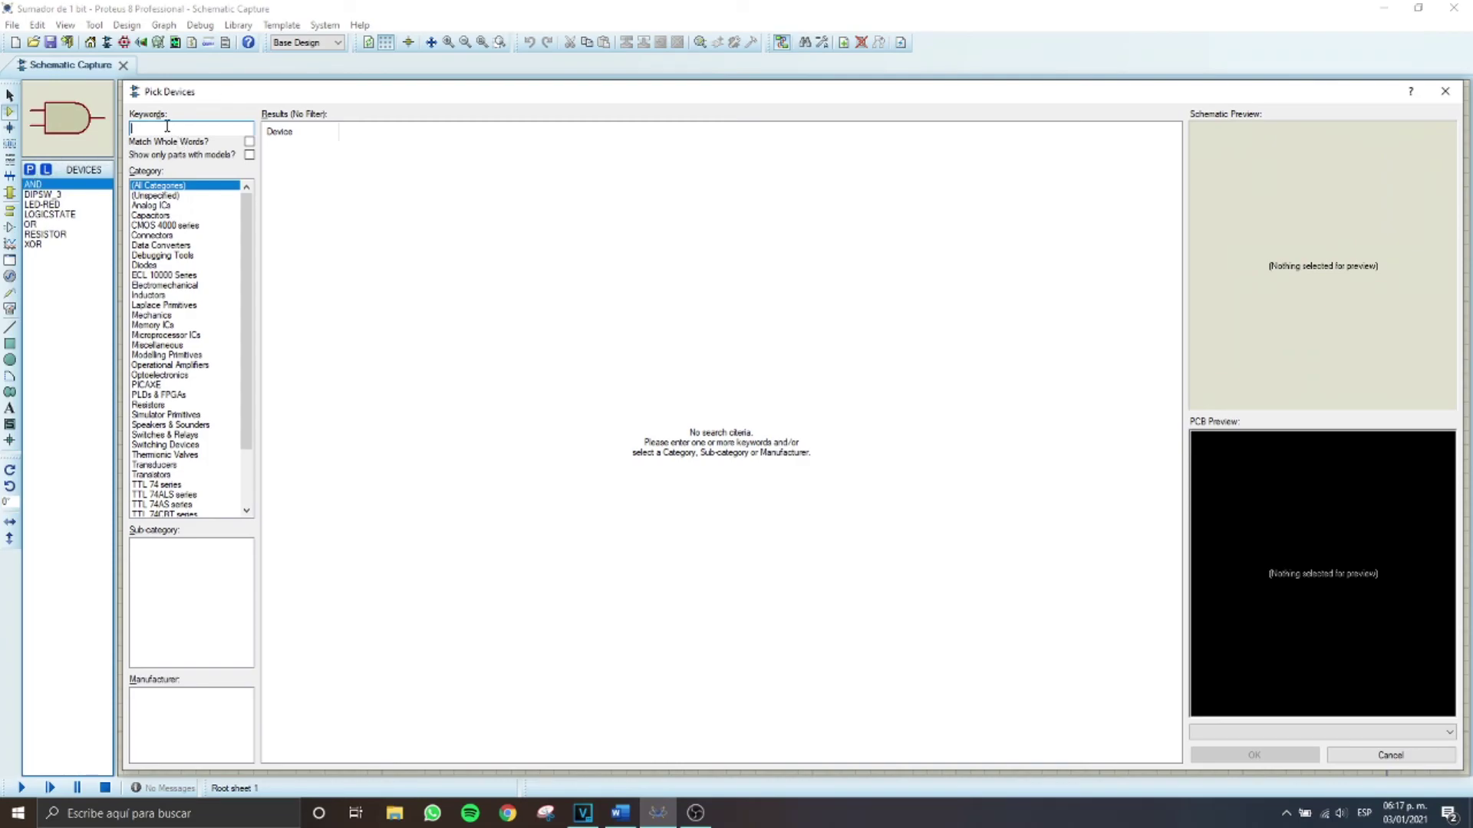
pyautogui.write('xor')
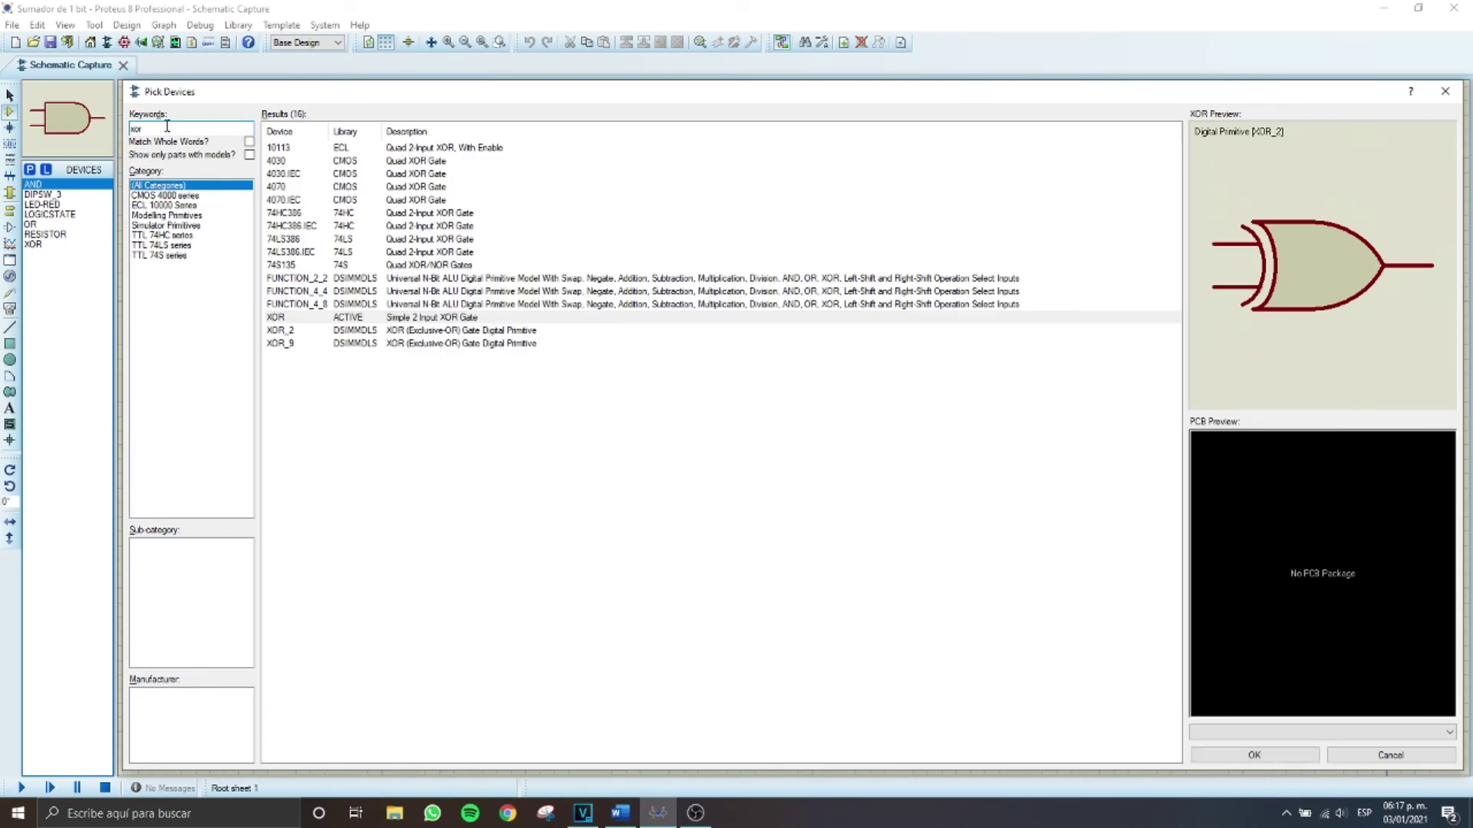
pyautogui.write('or')
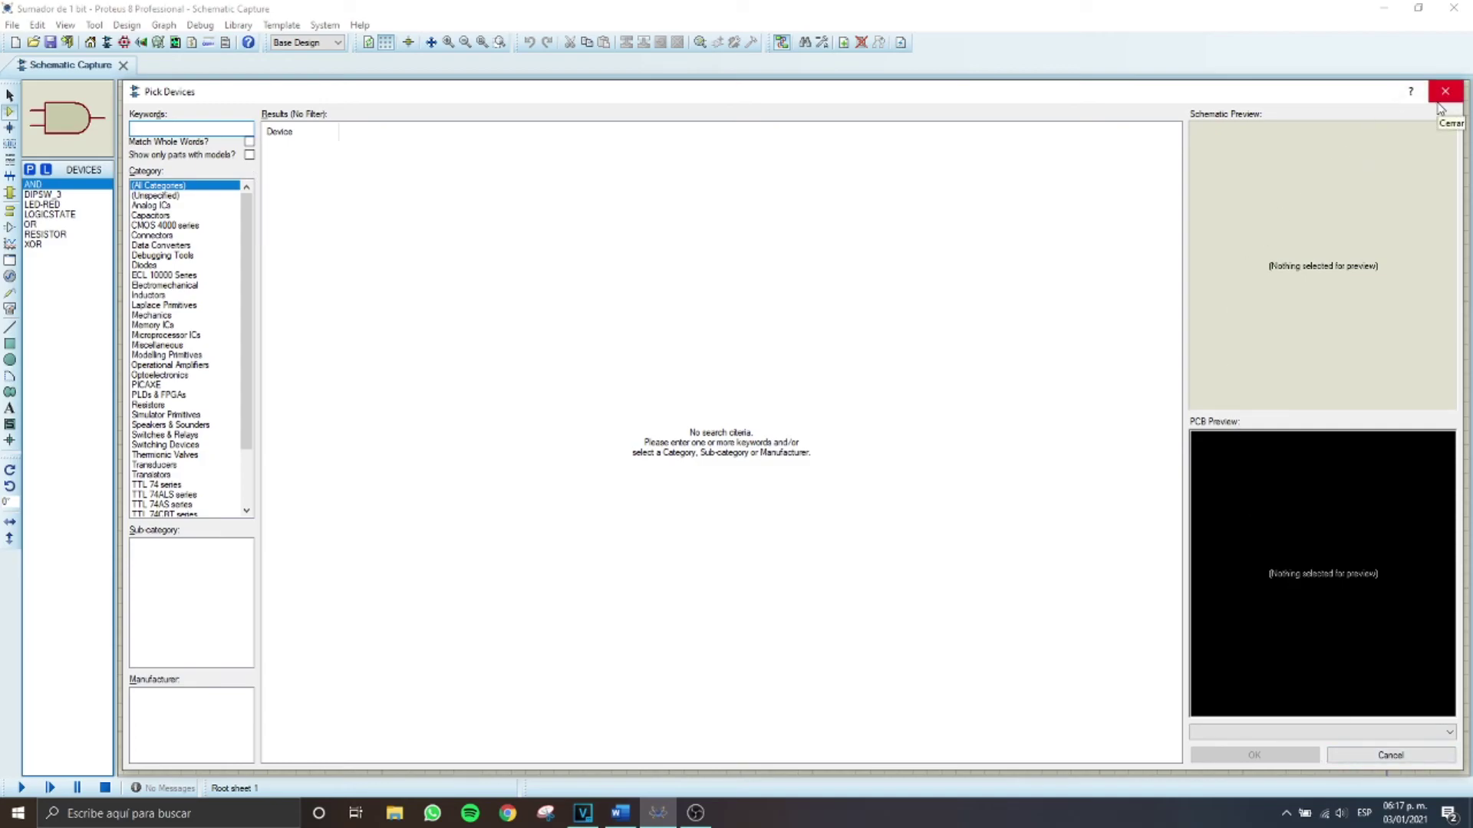
pyautogui.click(1440, 103)
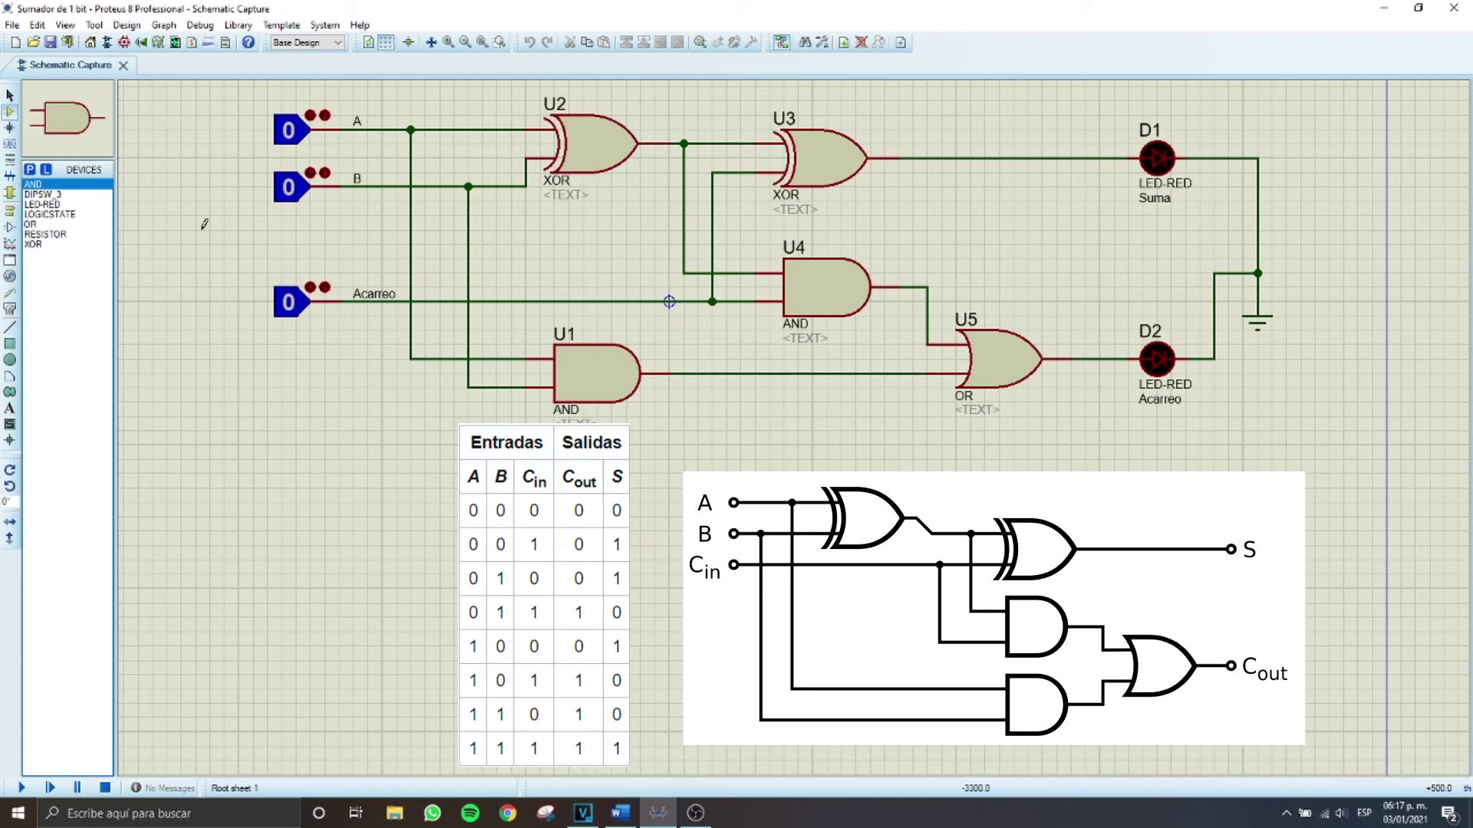
# - Select the LOGICSTATE device and start the simulation of the one-bit full adder
pyautogui.click(60, 216)
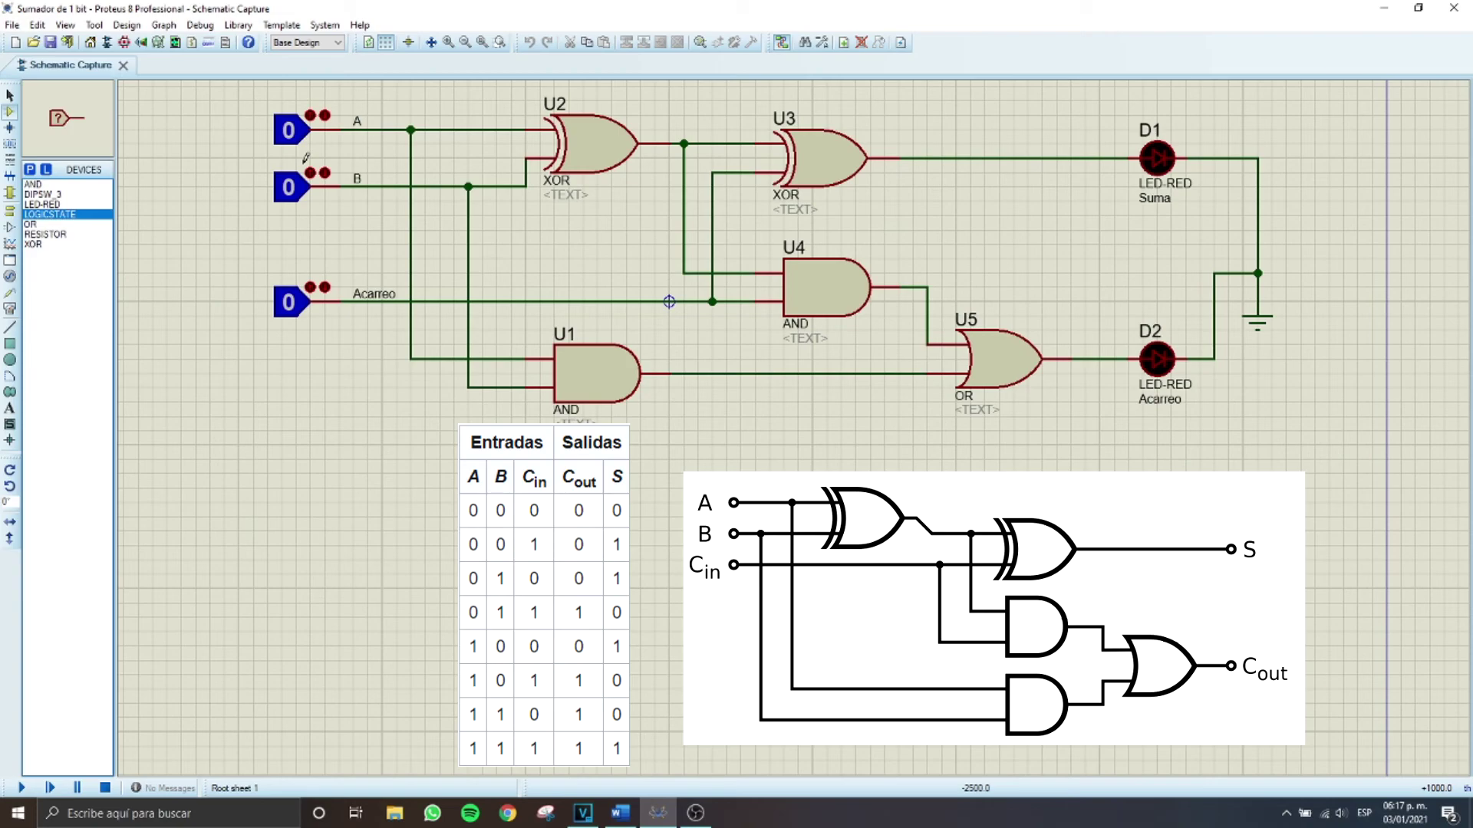
pyautogui.click(22, 788)
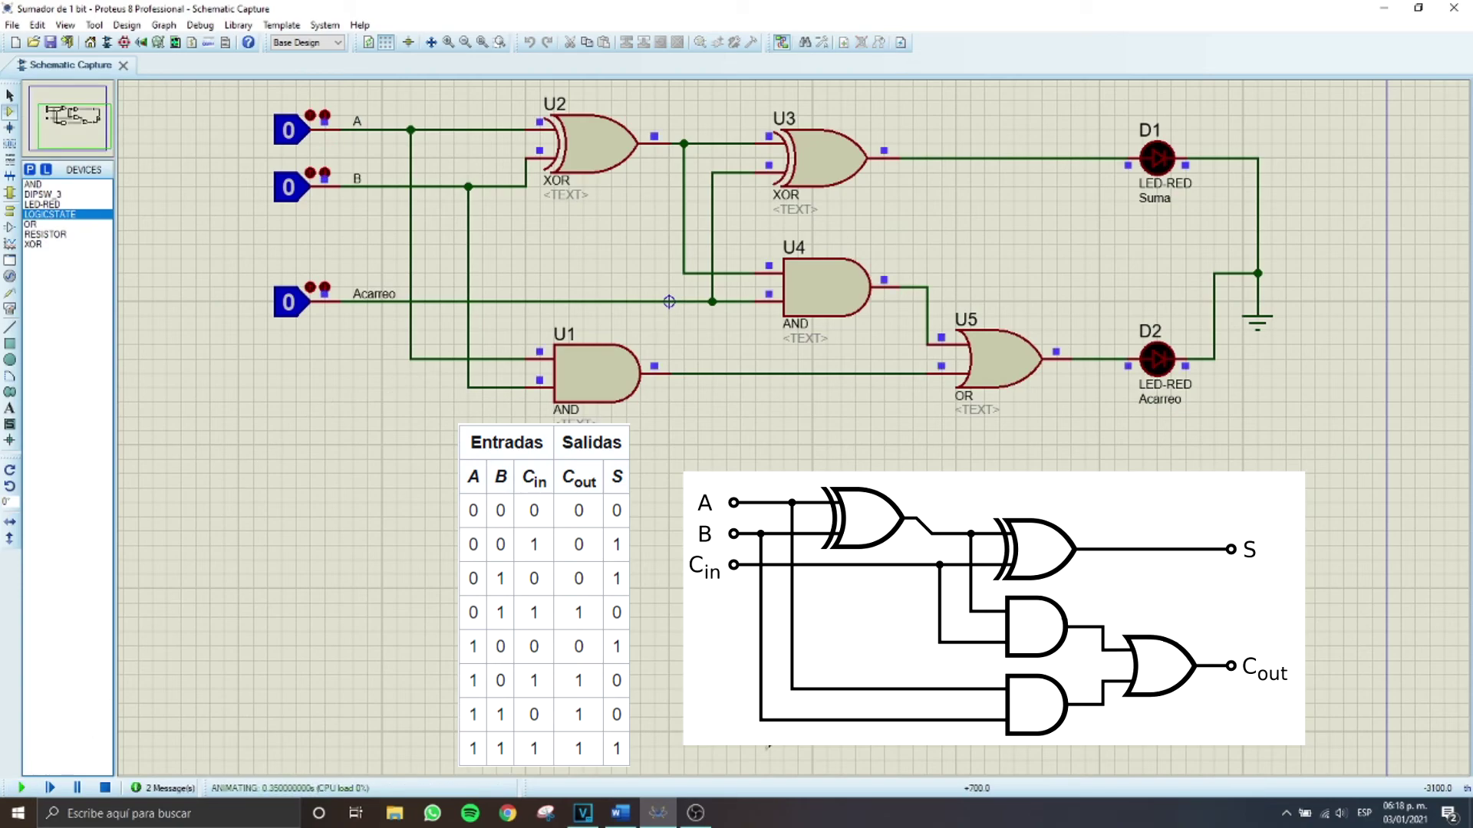
pyautogui.click(626, 815)
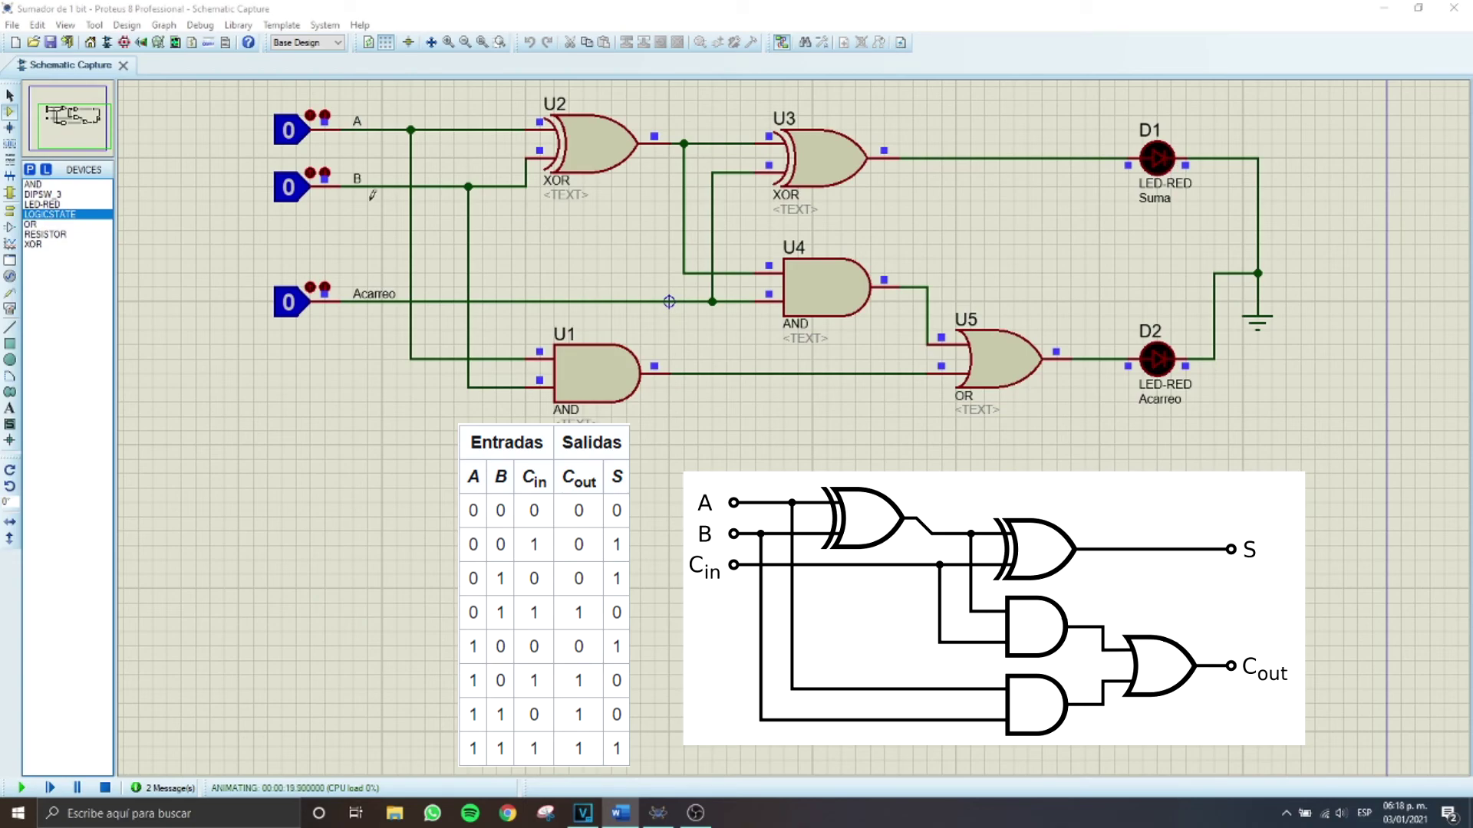
# - Test the adder with only input B at 1 and with only input A at 1, returning each to 0
pyautogui.click(288, 187)
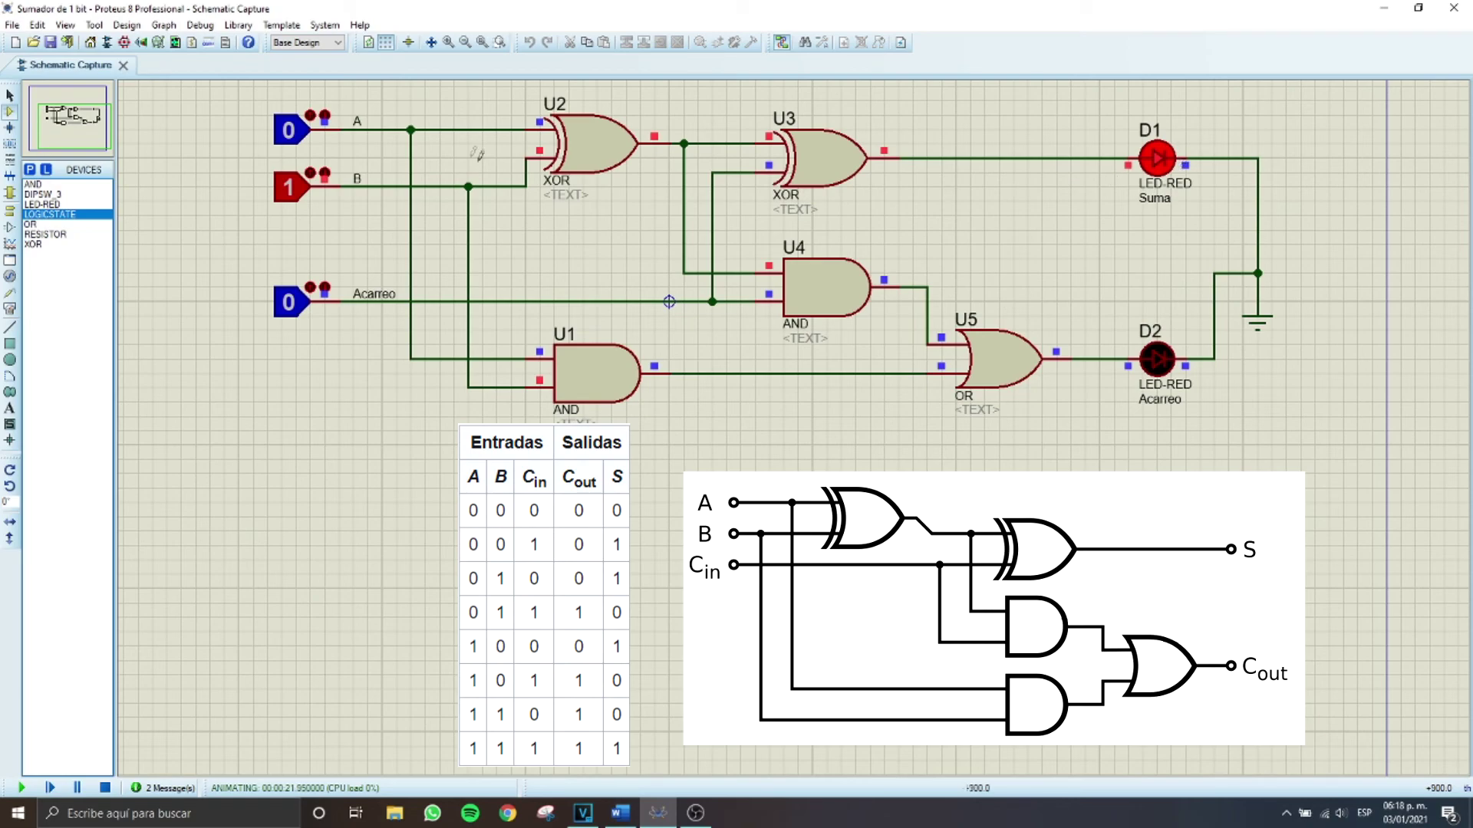
pyautogui.click(287, 188)
pyautogui.click(285, 131)
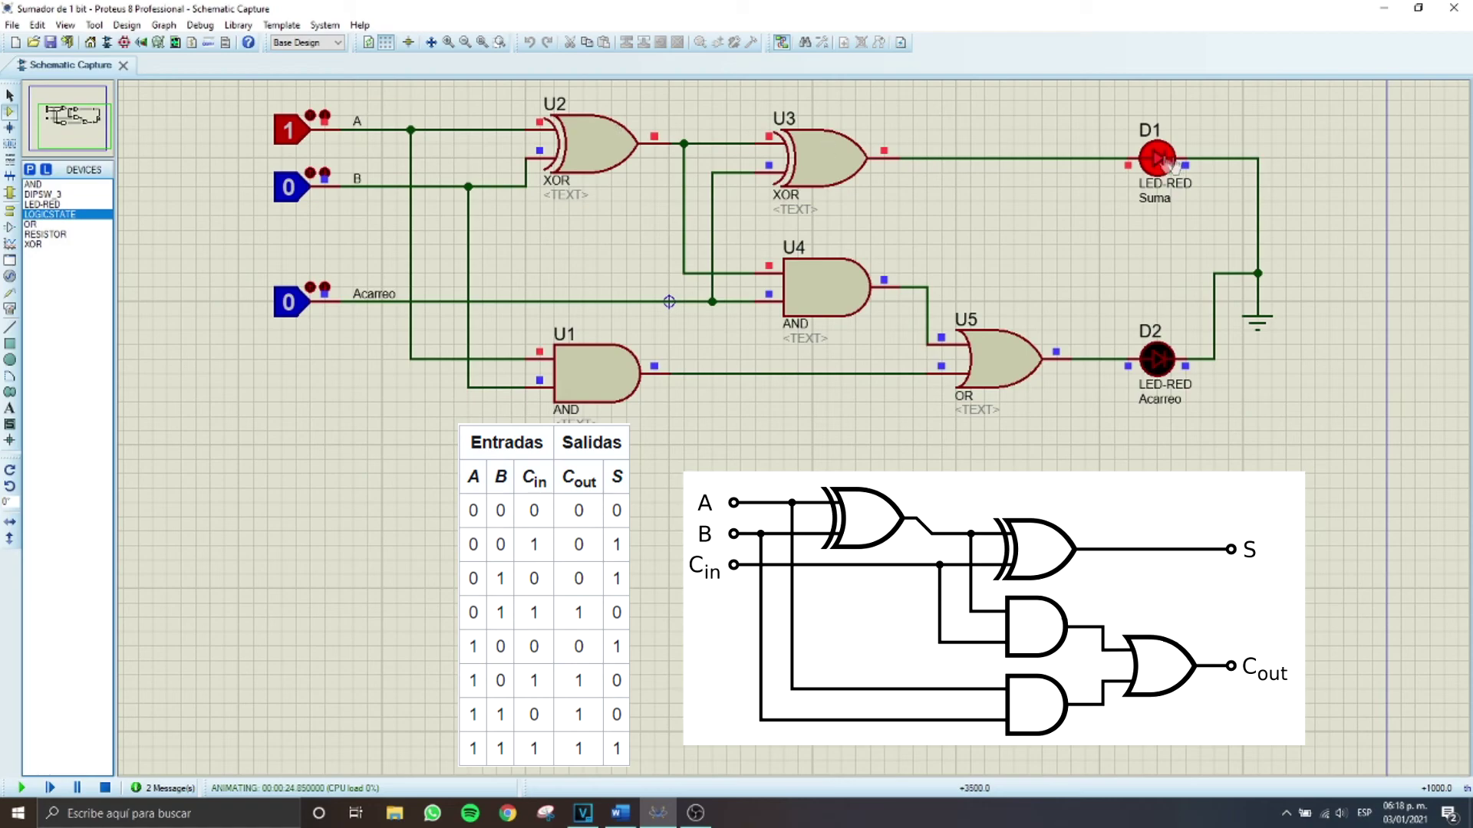
pyautogui.click(287, 132)
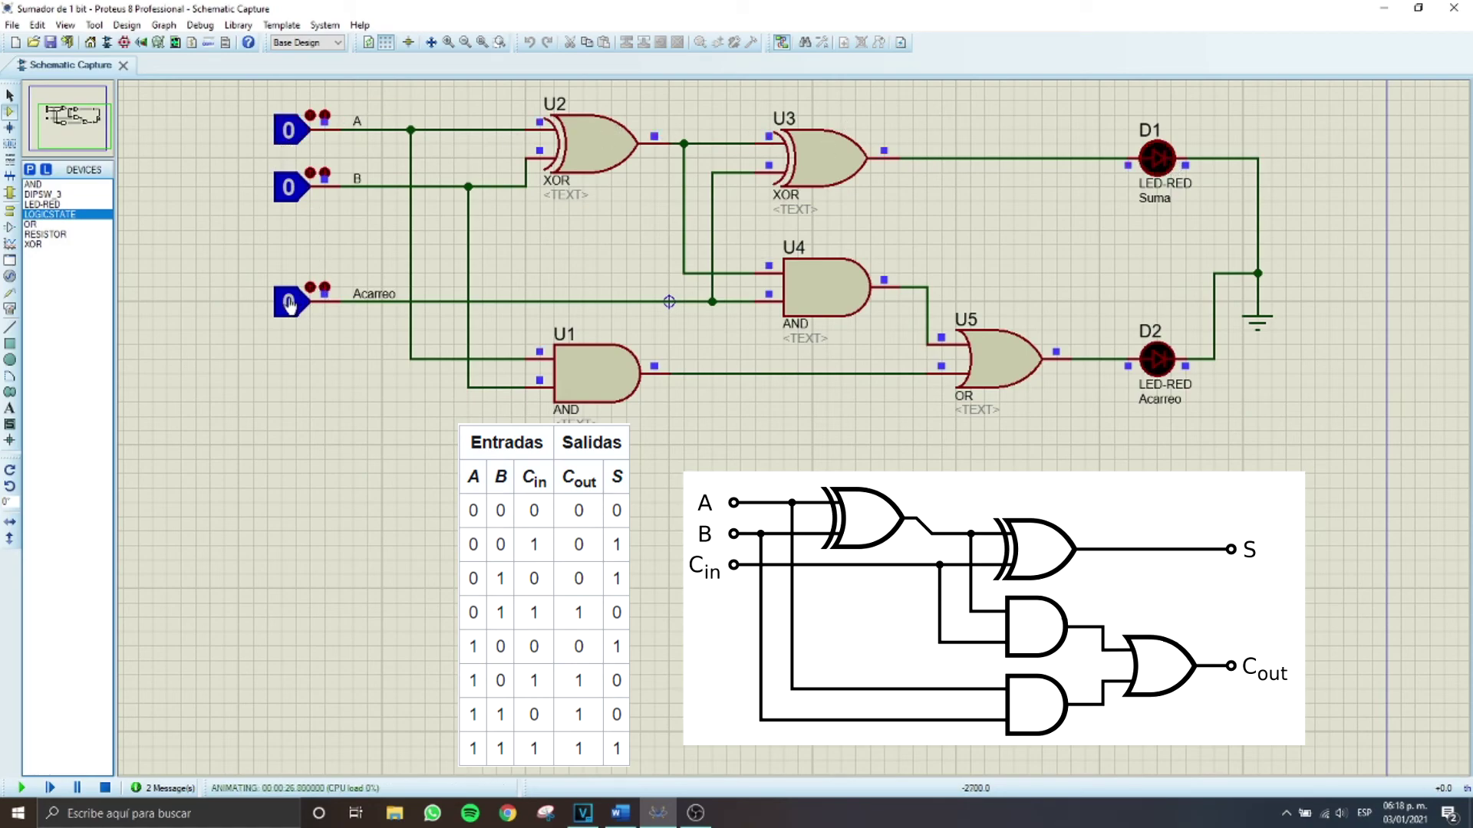
# - Raise the Acarreo, B and A inputs to 1 one after another to test the adder's carry output
pyautogui.click(289, 304)
pyautogui.click(291, 188)
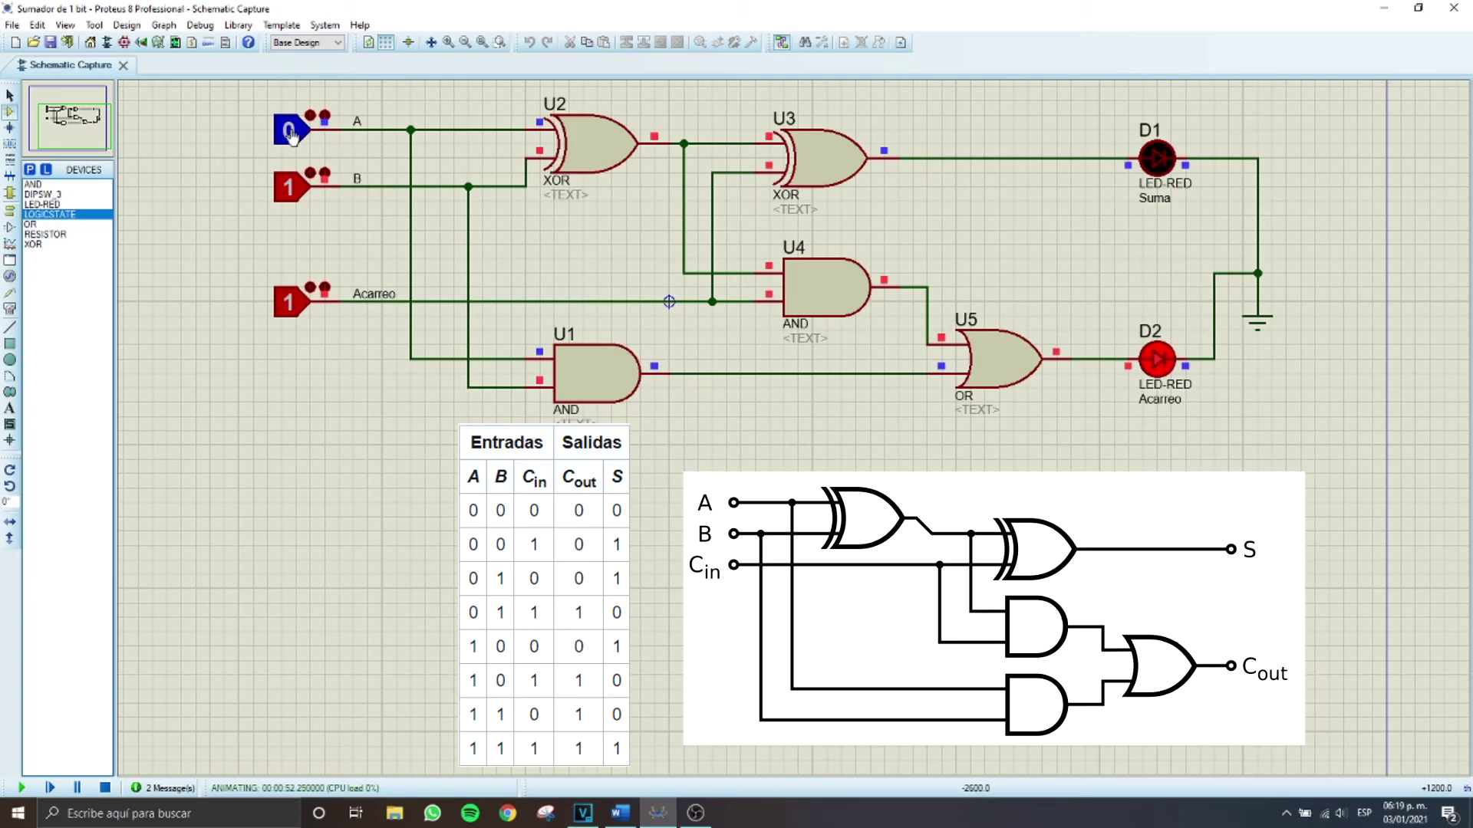
pyautogui.click(289, 132)
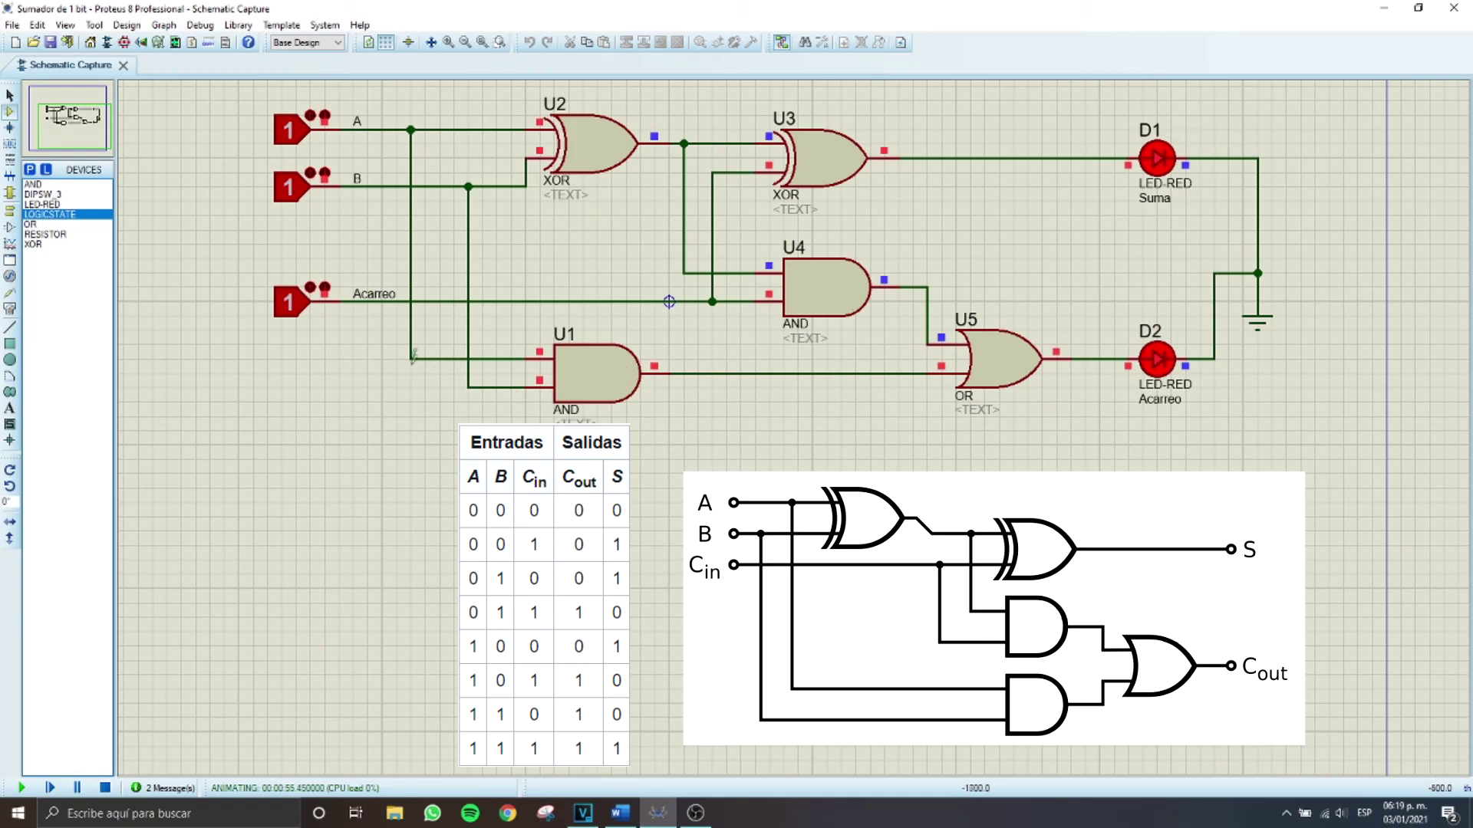
# - Return the Acarreo, B and A inputs to 0 one at a time, checking the sum and carry LEDs
pyautogui.click(288, 307)
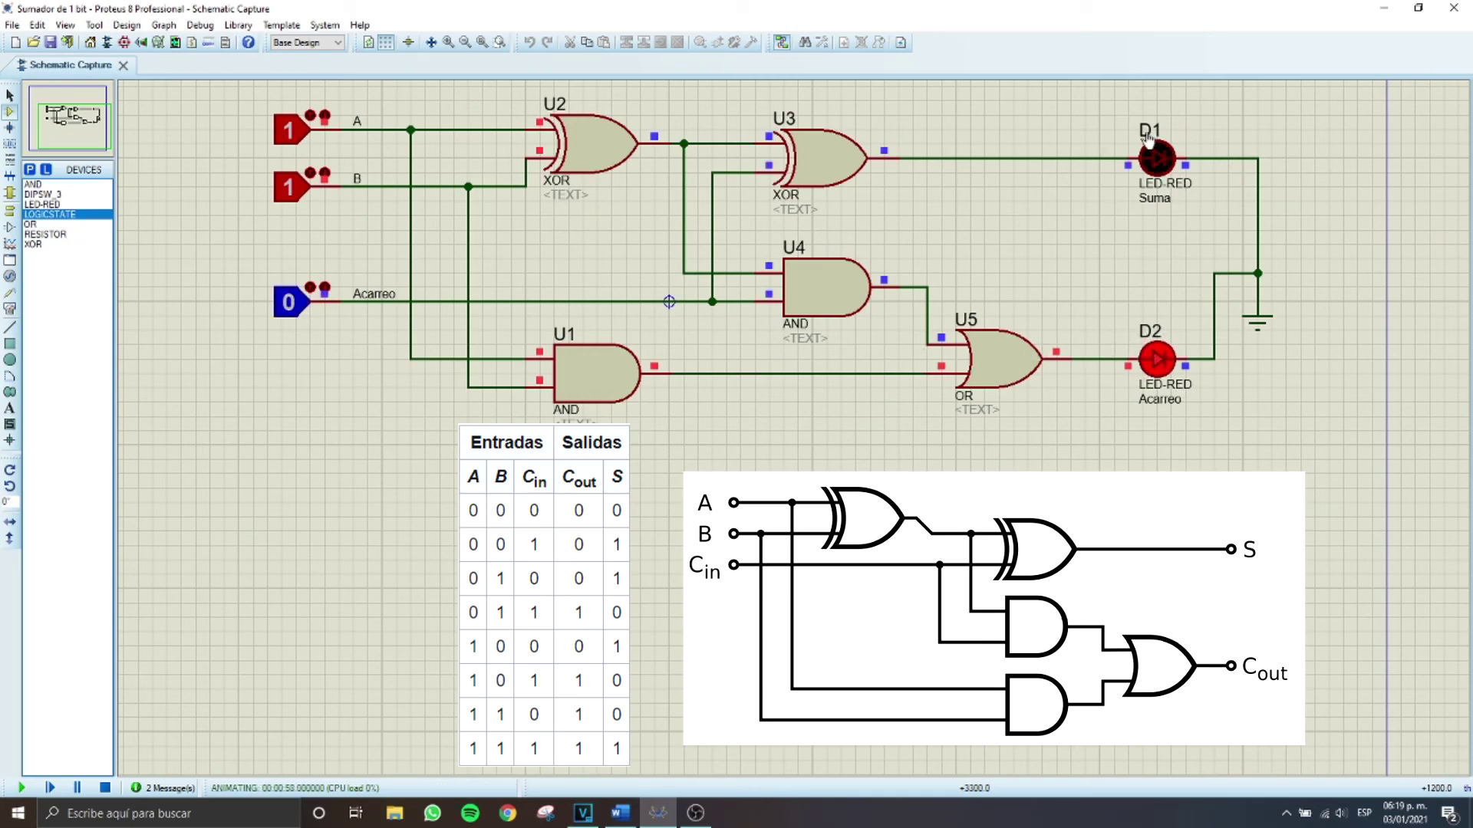
pyautogui.click(290, 192)
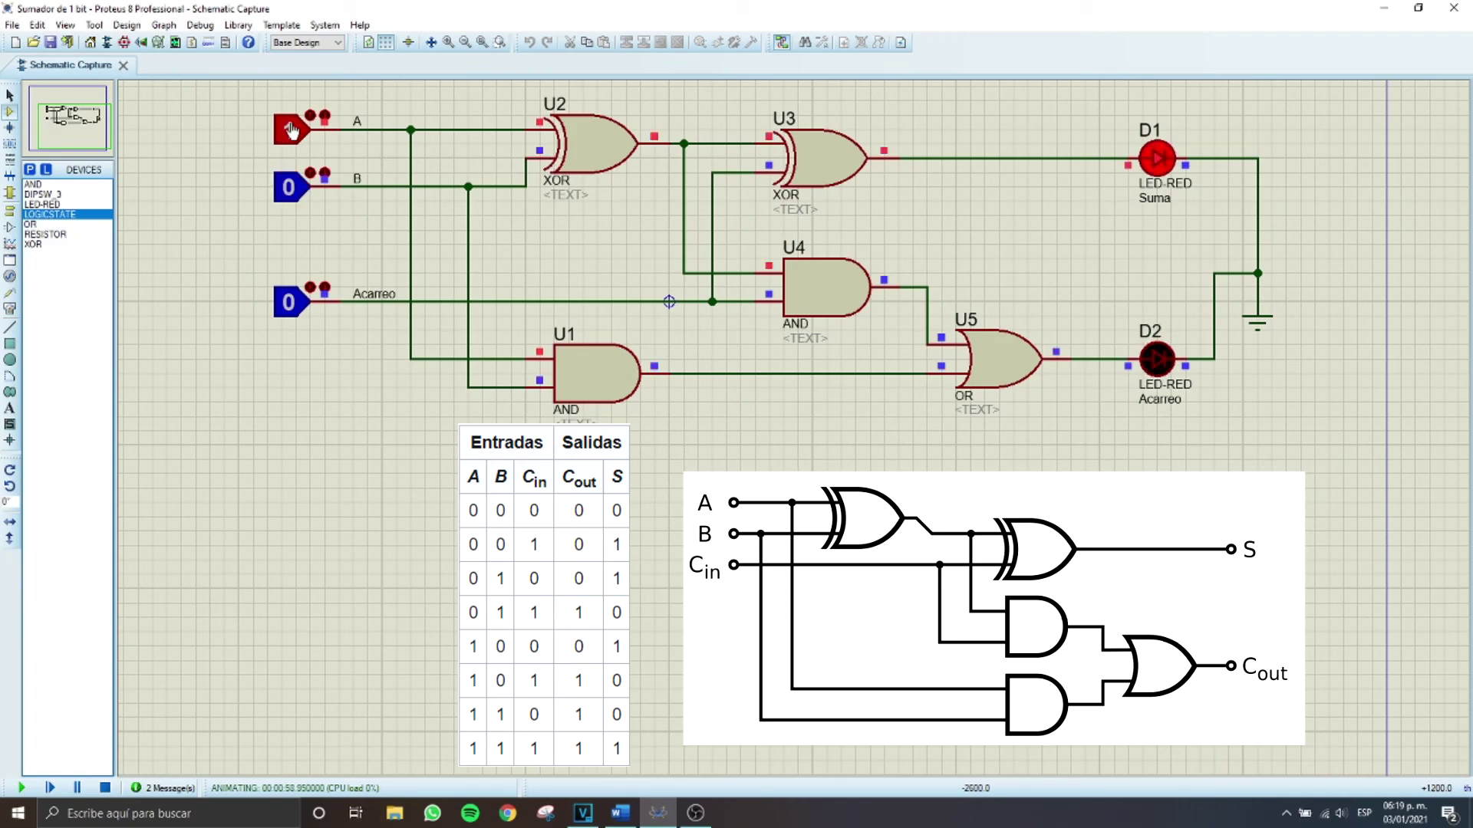
pyautogui.click(290, 131)
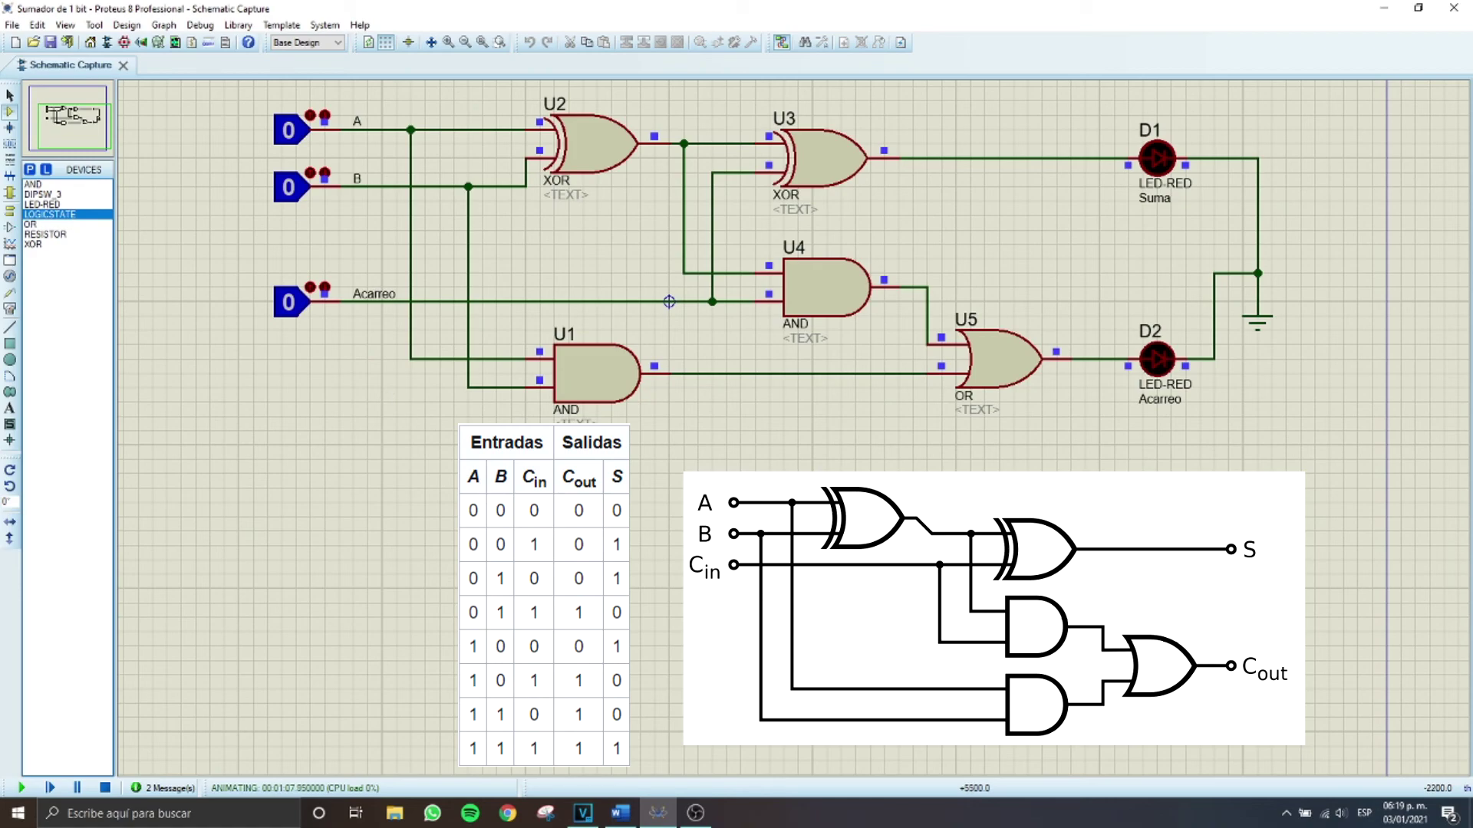
# - Switch to Tinkercad and open the "Sumador de 1 bit completo" circuit for editing
pyautogui.click(696, 814)
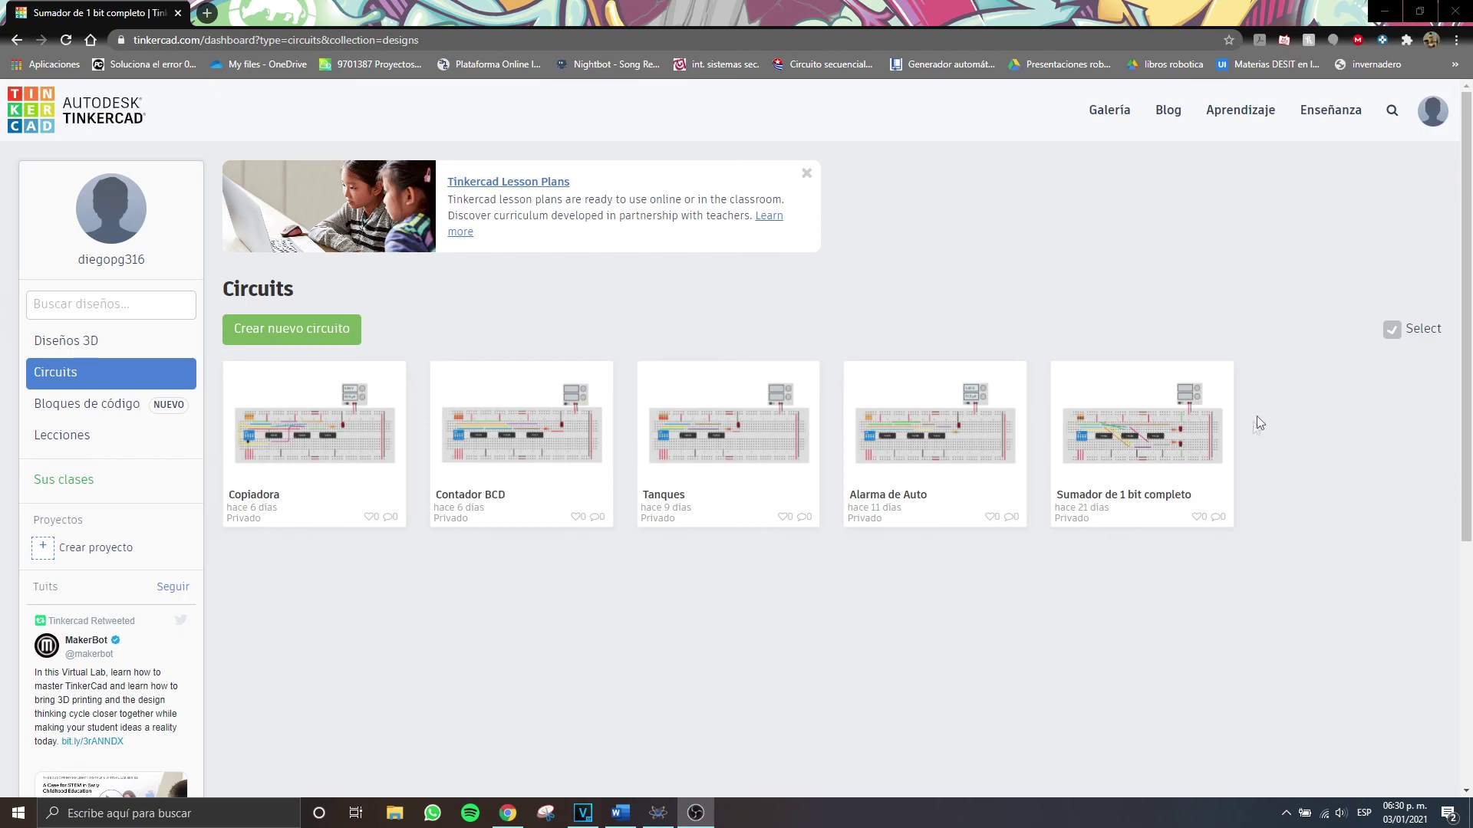
pyautogui.click(1113, 468)
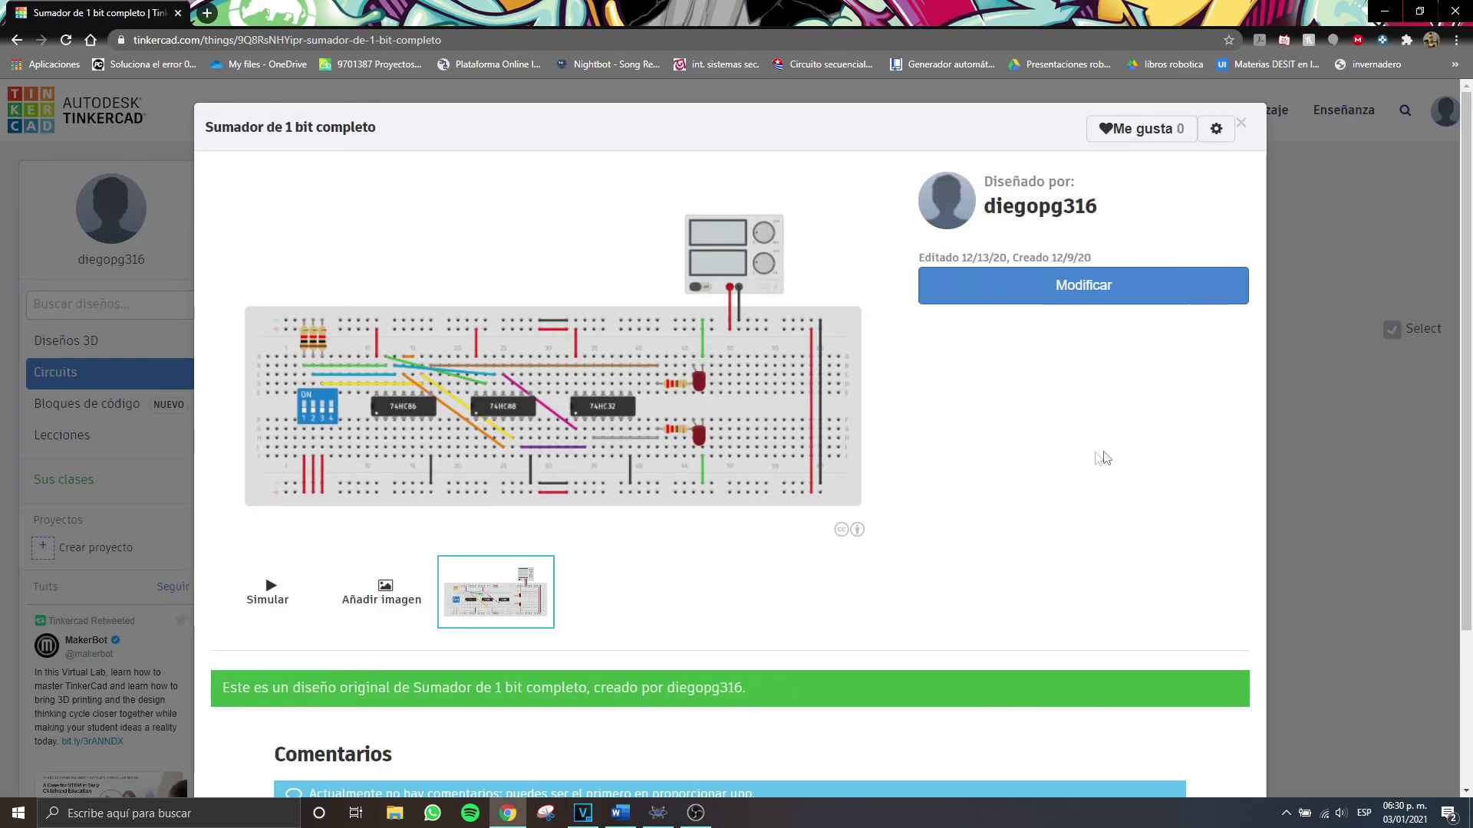
pyautogui.click(1069, 299)
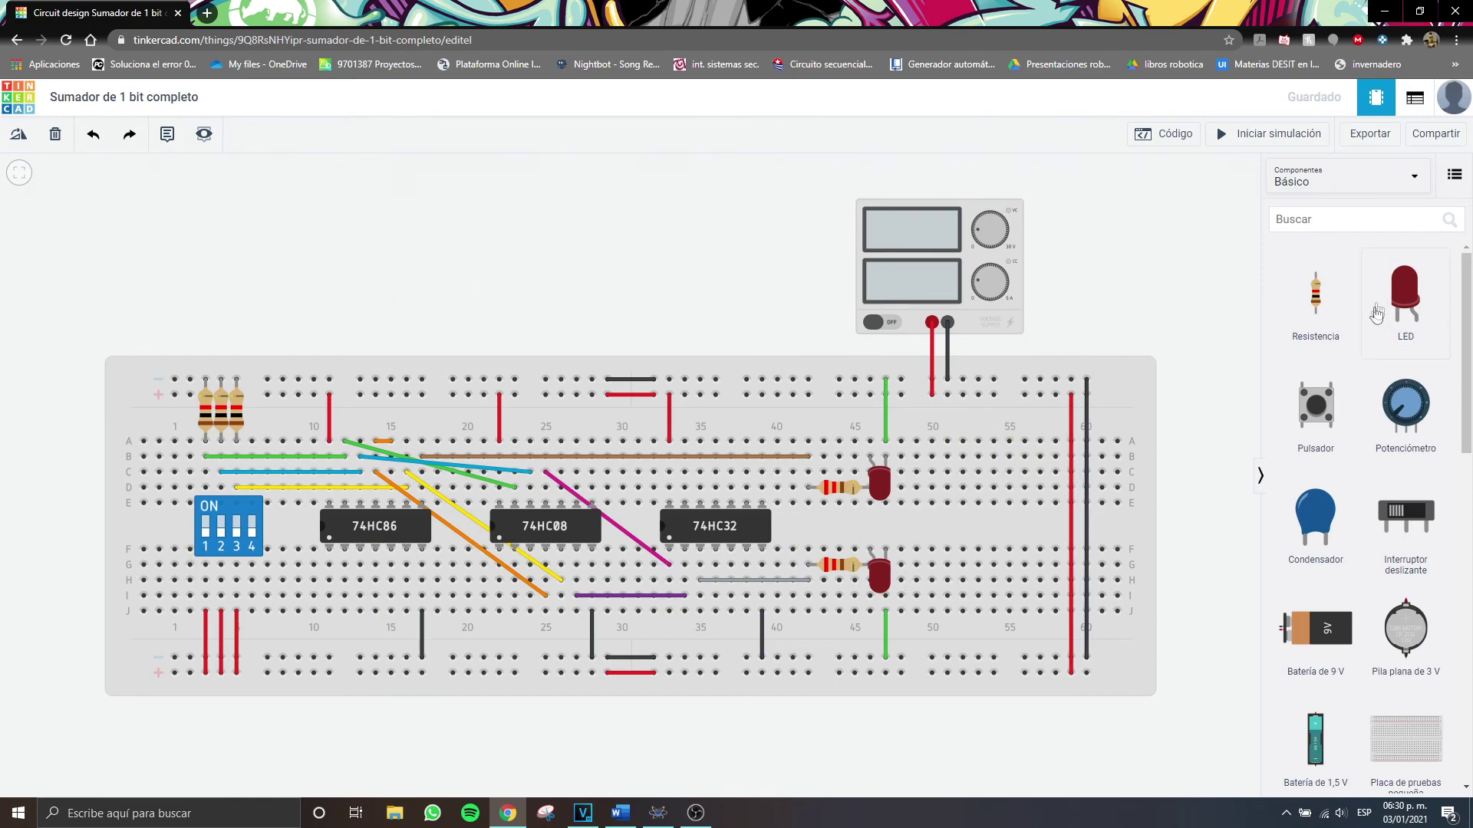
# - Browse the Básico component library and hide it to show the whole breadboard circuit
pyautogui.scroll(-5, 1358, 412)
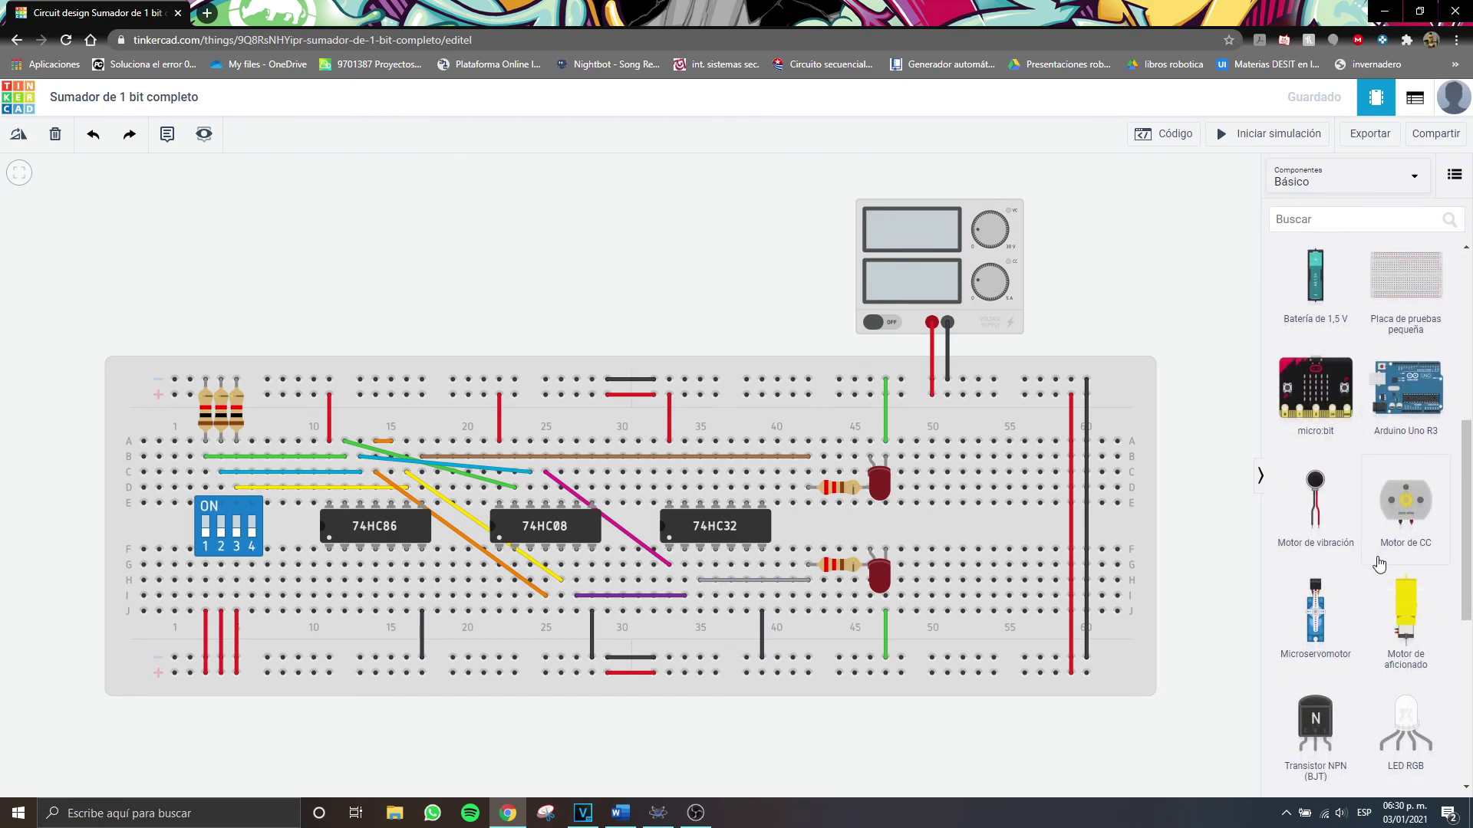
pyautogui.scroll(-4, 1373, 537)
pyautogui.scroll(-2, 1378, 568)
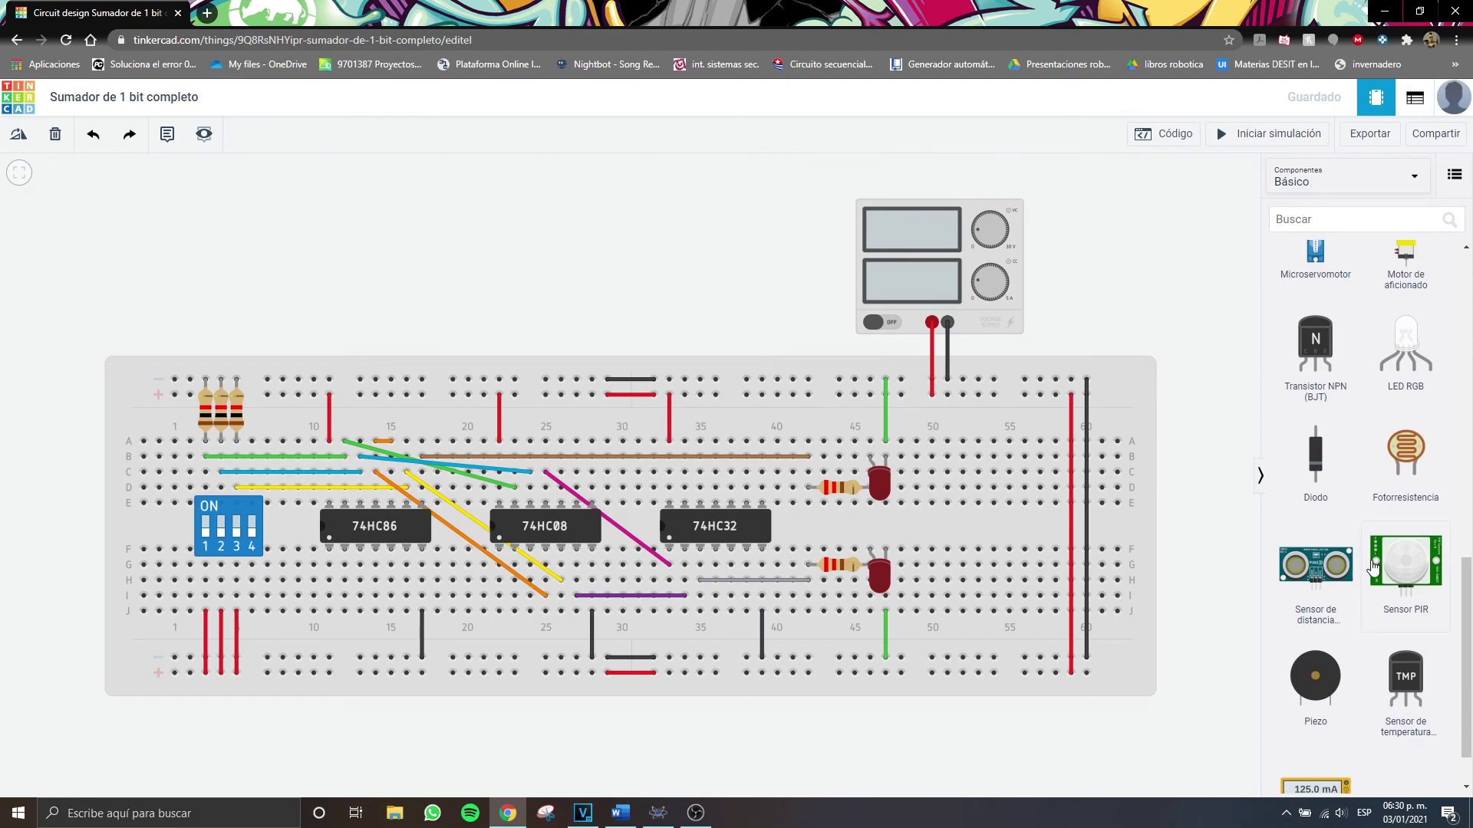
pyautogui.scroll(3, 1335, 568)
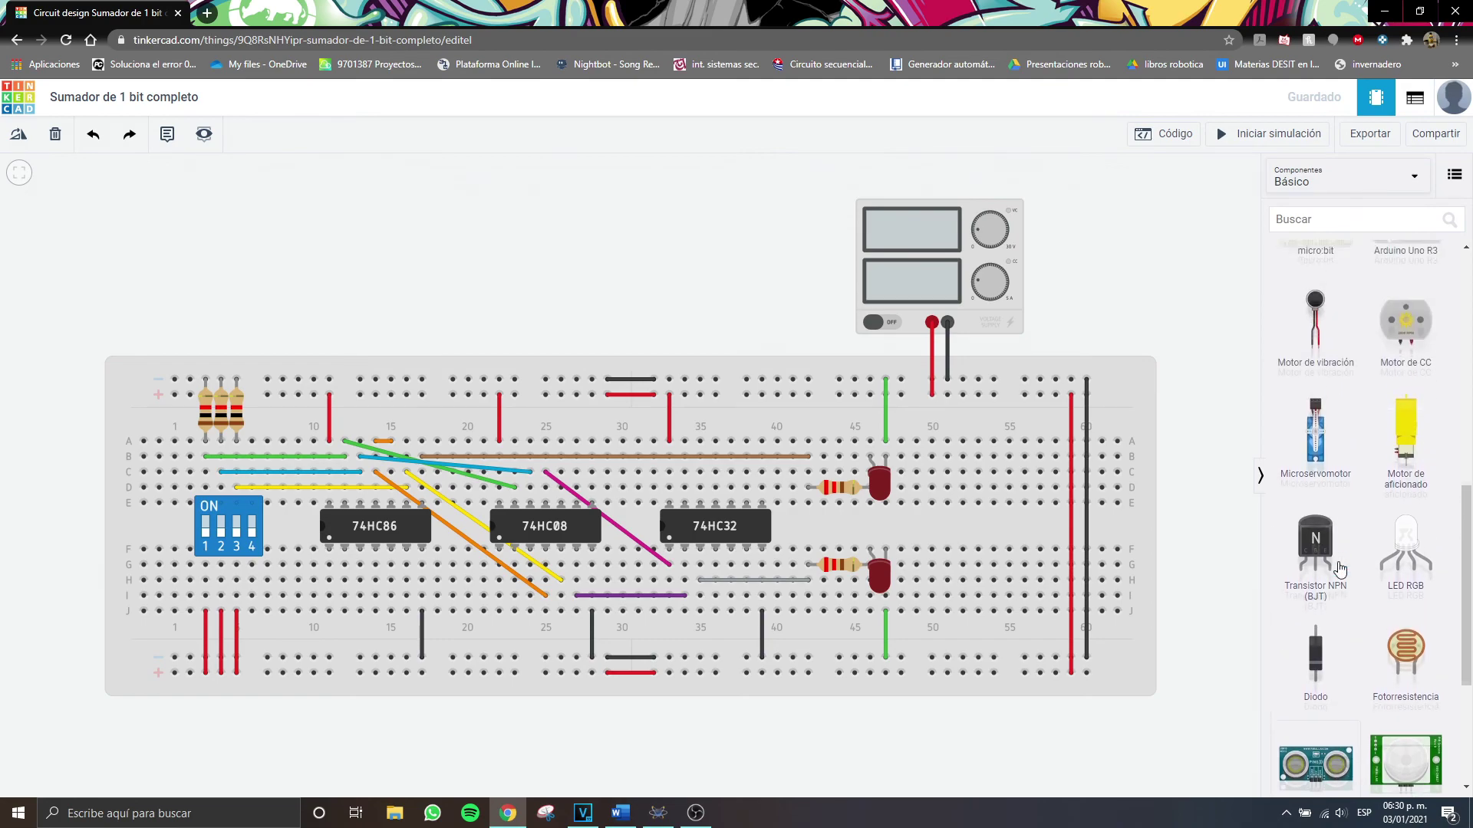
pyautogui.scroll(2, 1390, 502)
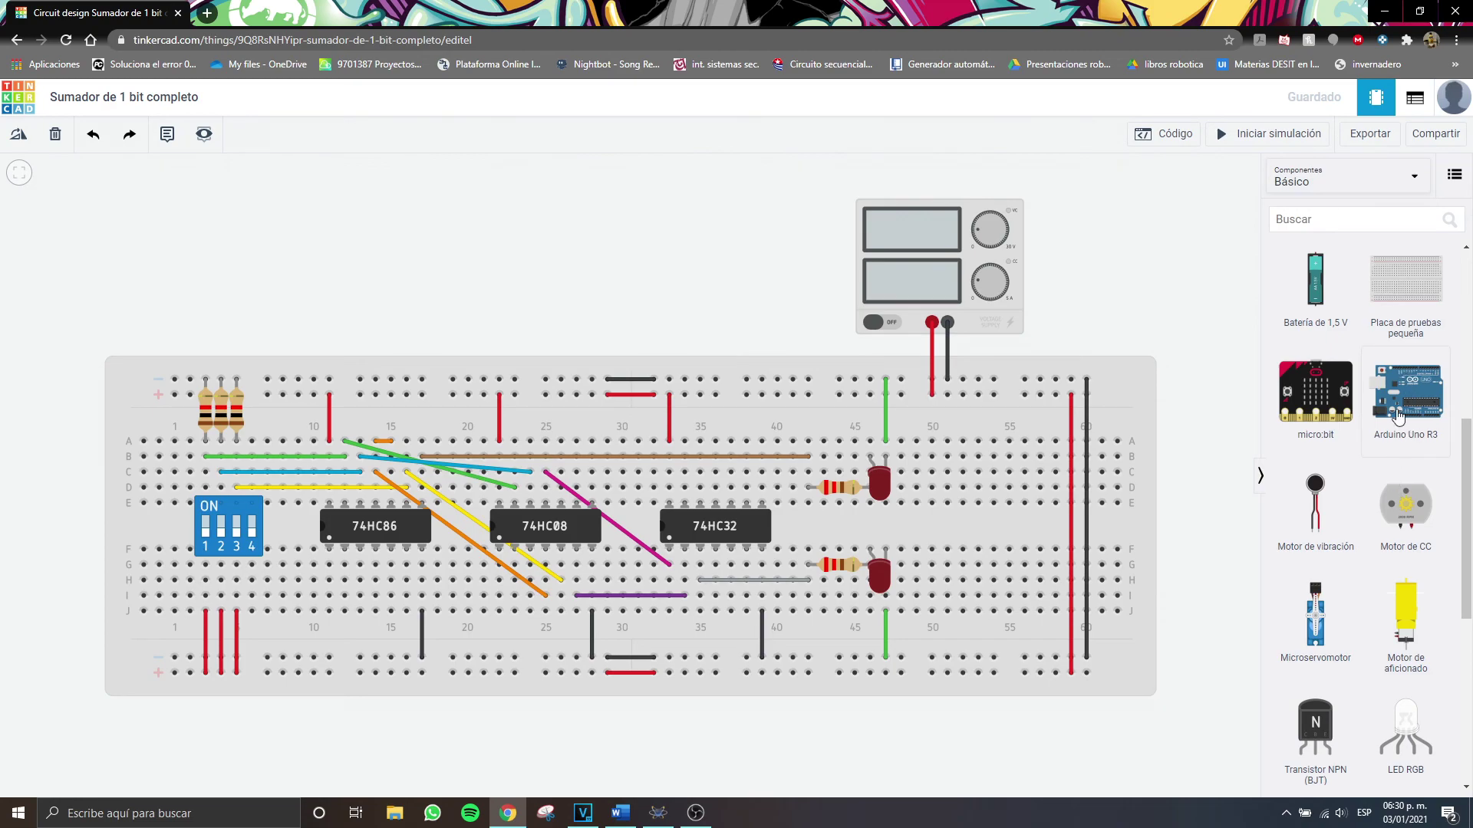
pyautogui.scroll(5, 1365, 444)
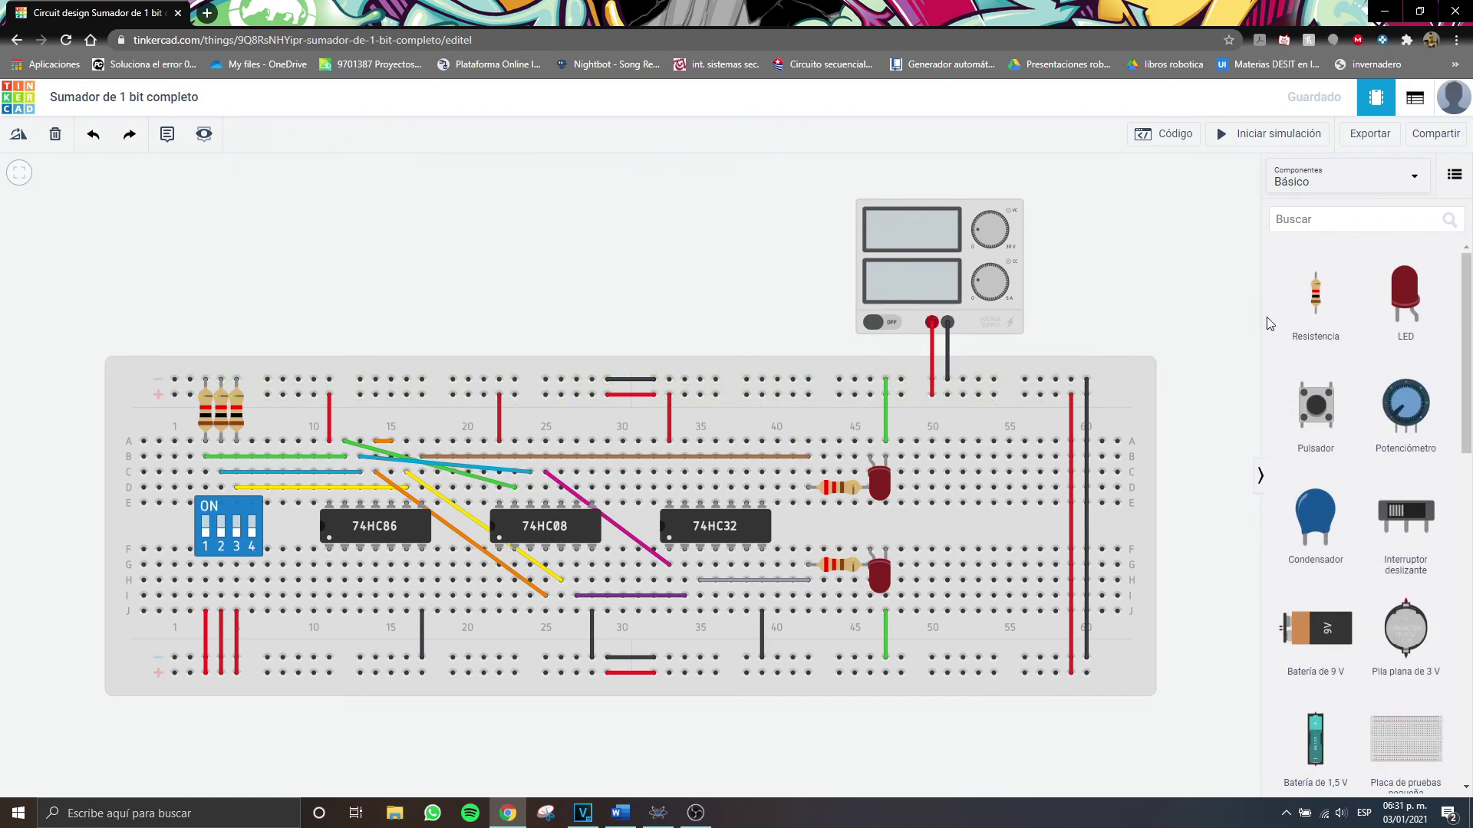
pyautogui.click(1259, 475)
pyautogui.scroll(-3, 1200, 432)
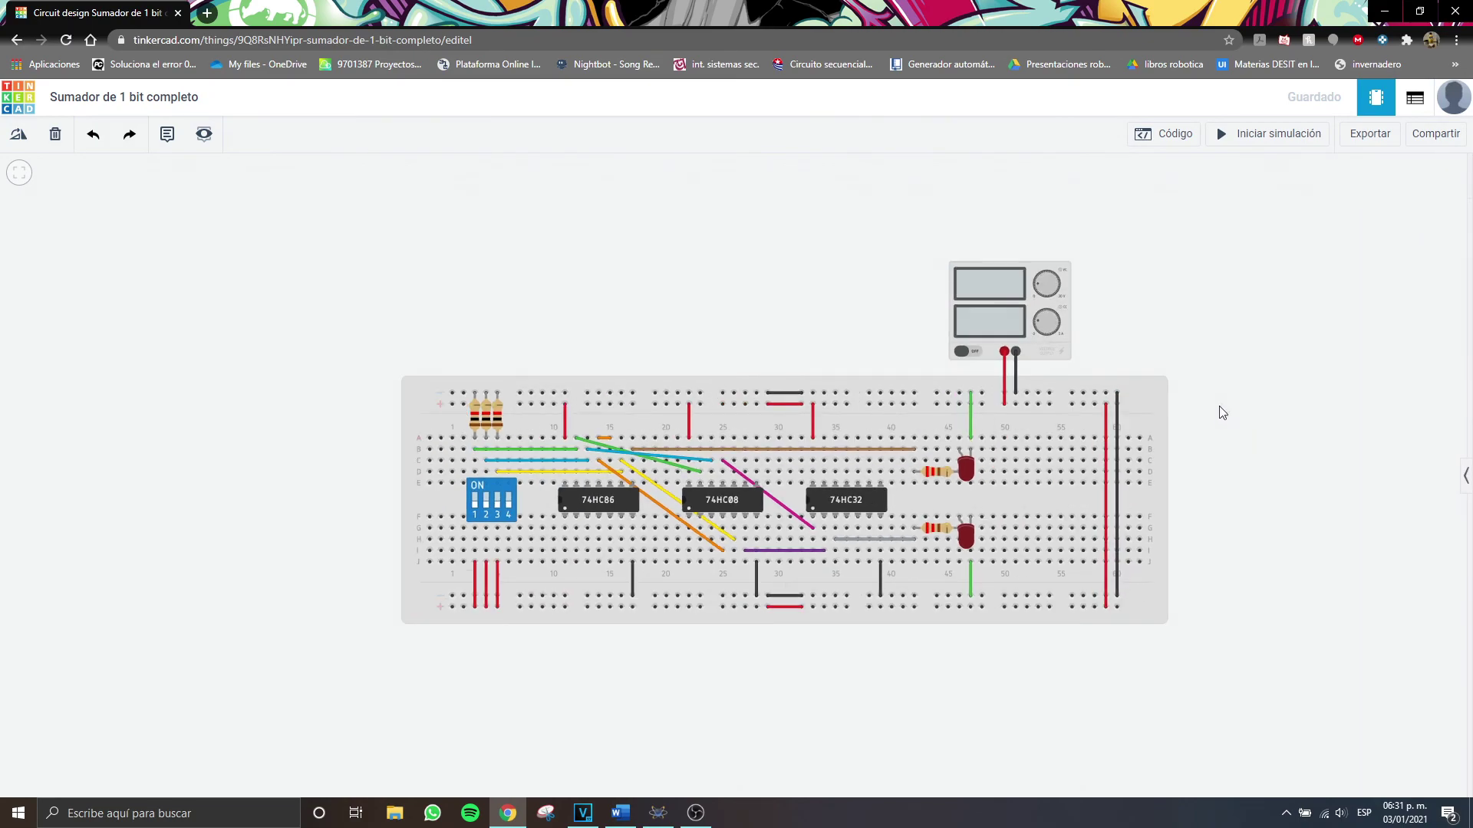
pyautogui.moveTo(1206, 393); pyautogui.dragTo(914, 394)
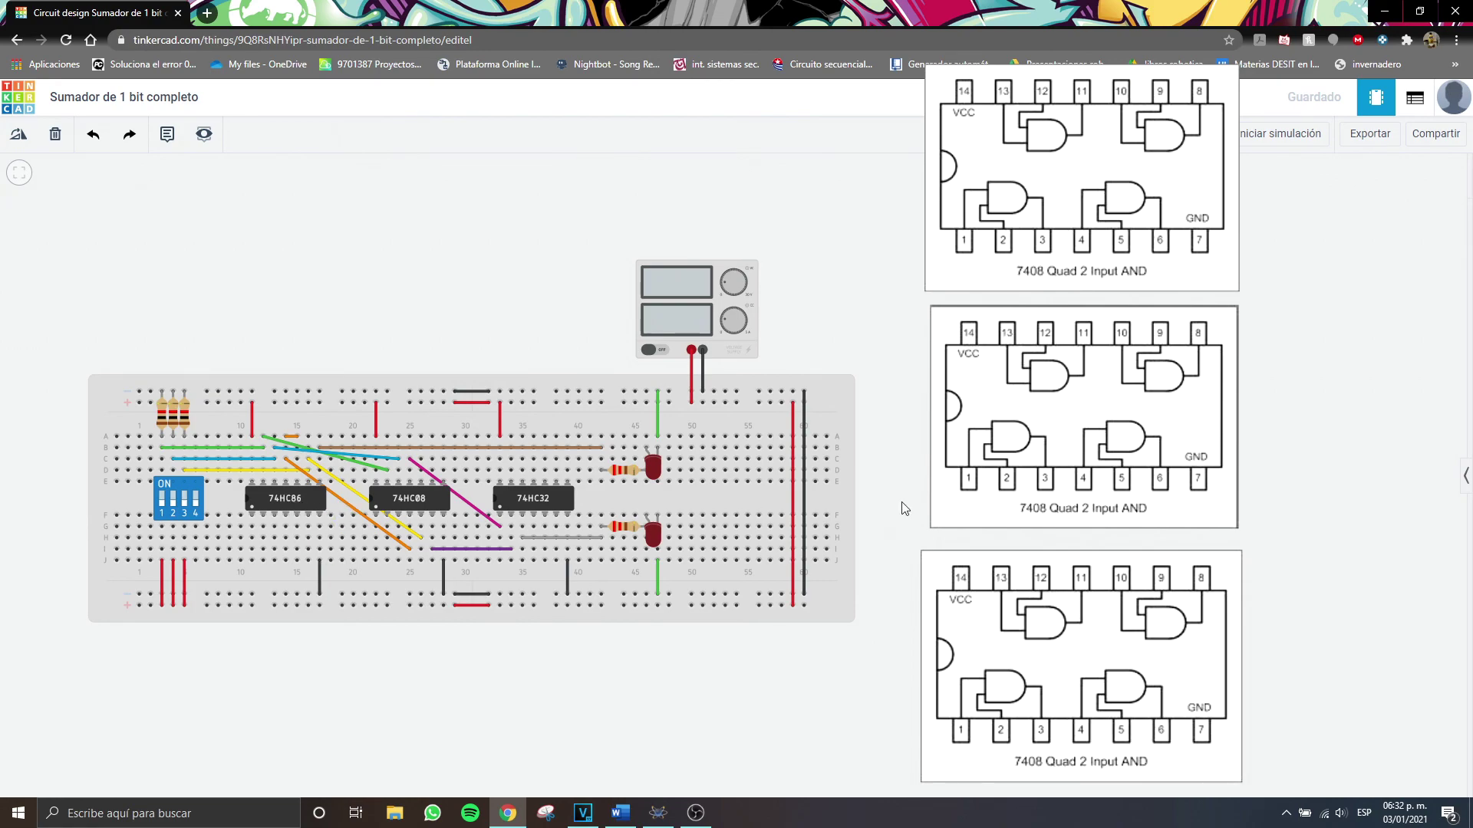
# - Search the component library for the 74HC86, 74HC08 and 74HC32 chips, and hide the library
pyautogui.click(1464, 482)
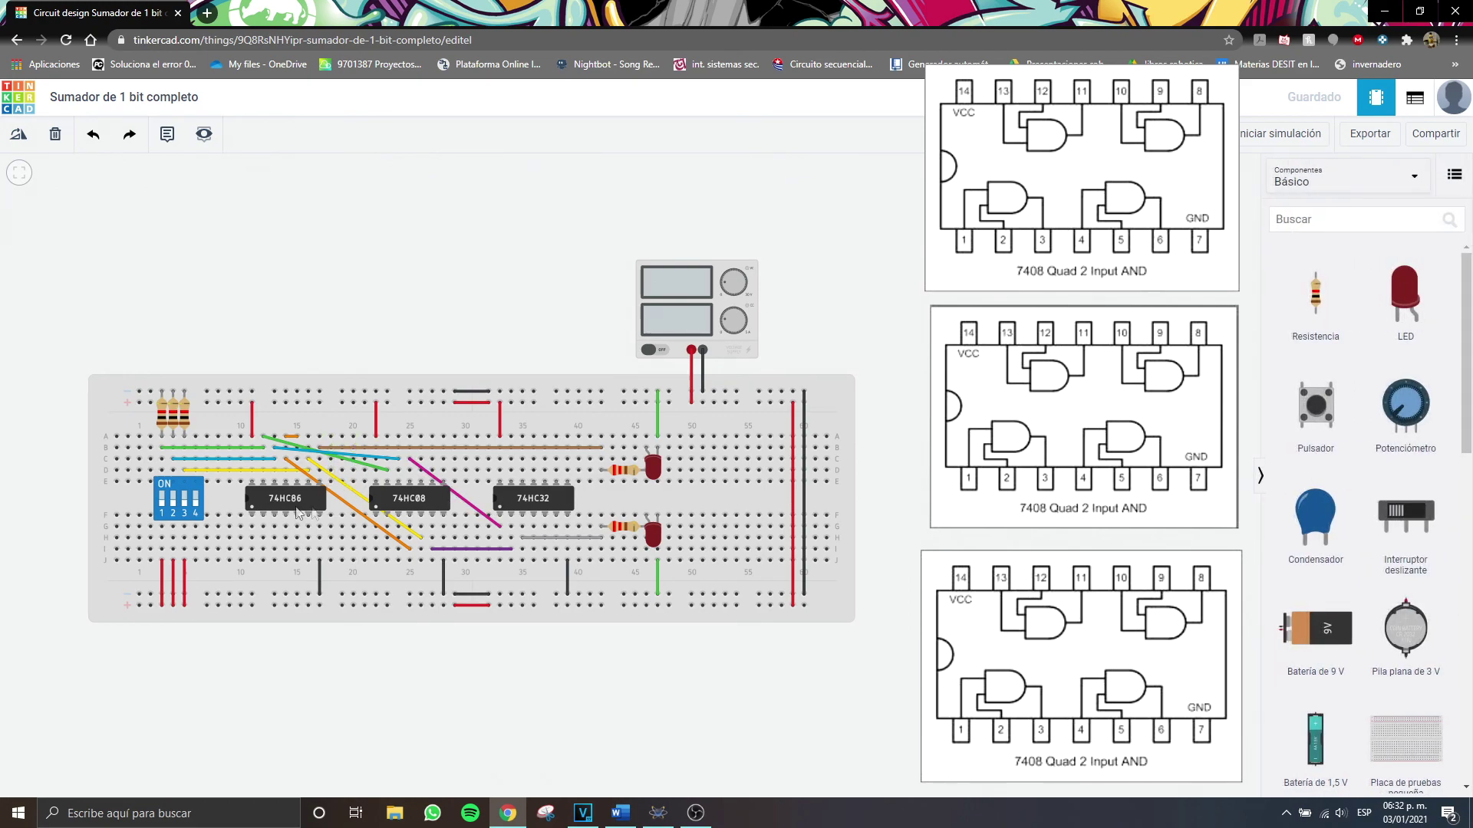
pyautogui.click(1344, 222)
pyautogui.write('74Hc')
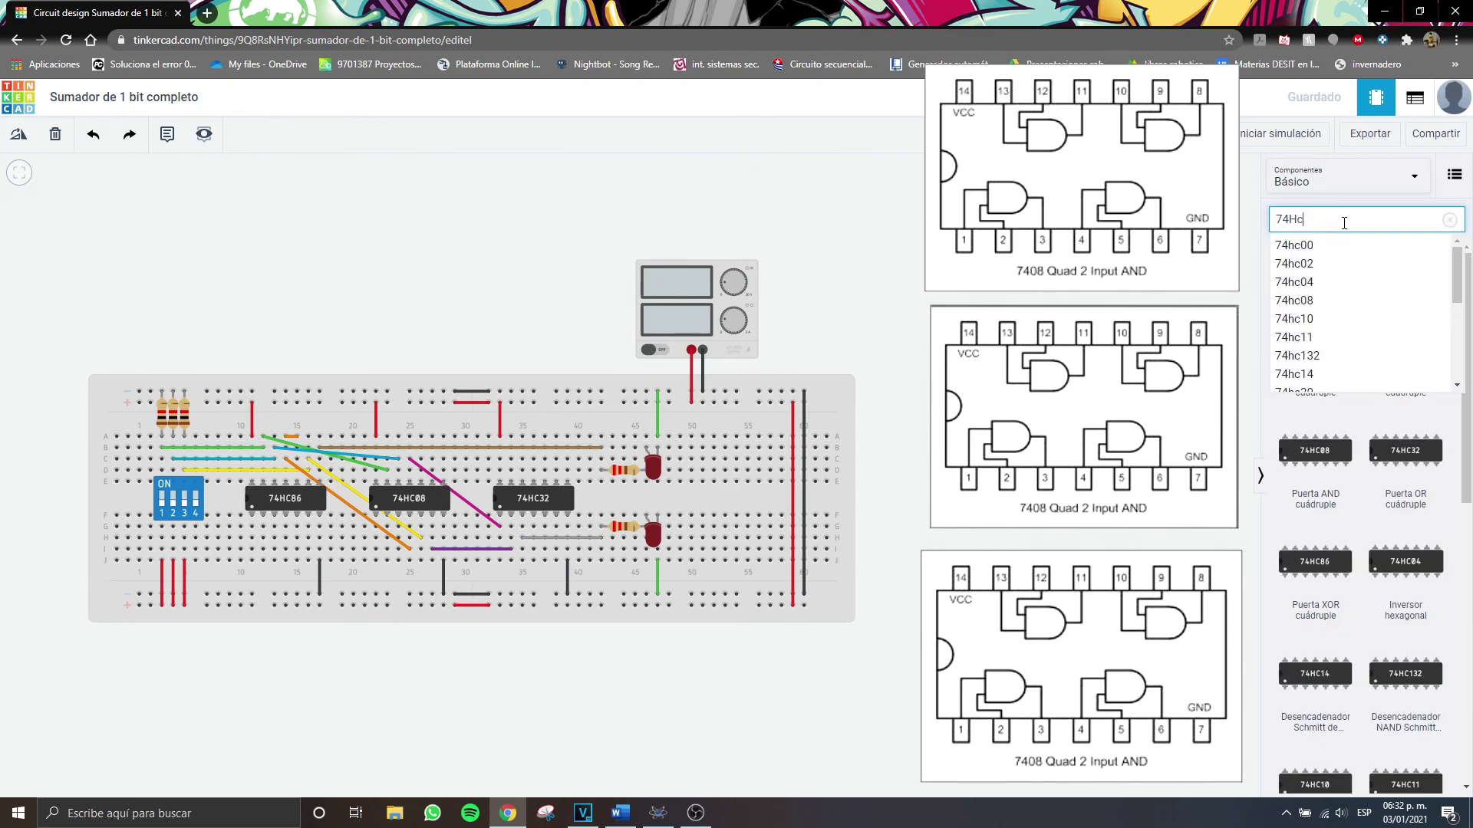
pyautogui.write('86')
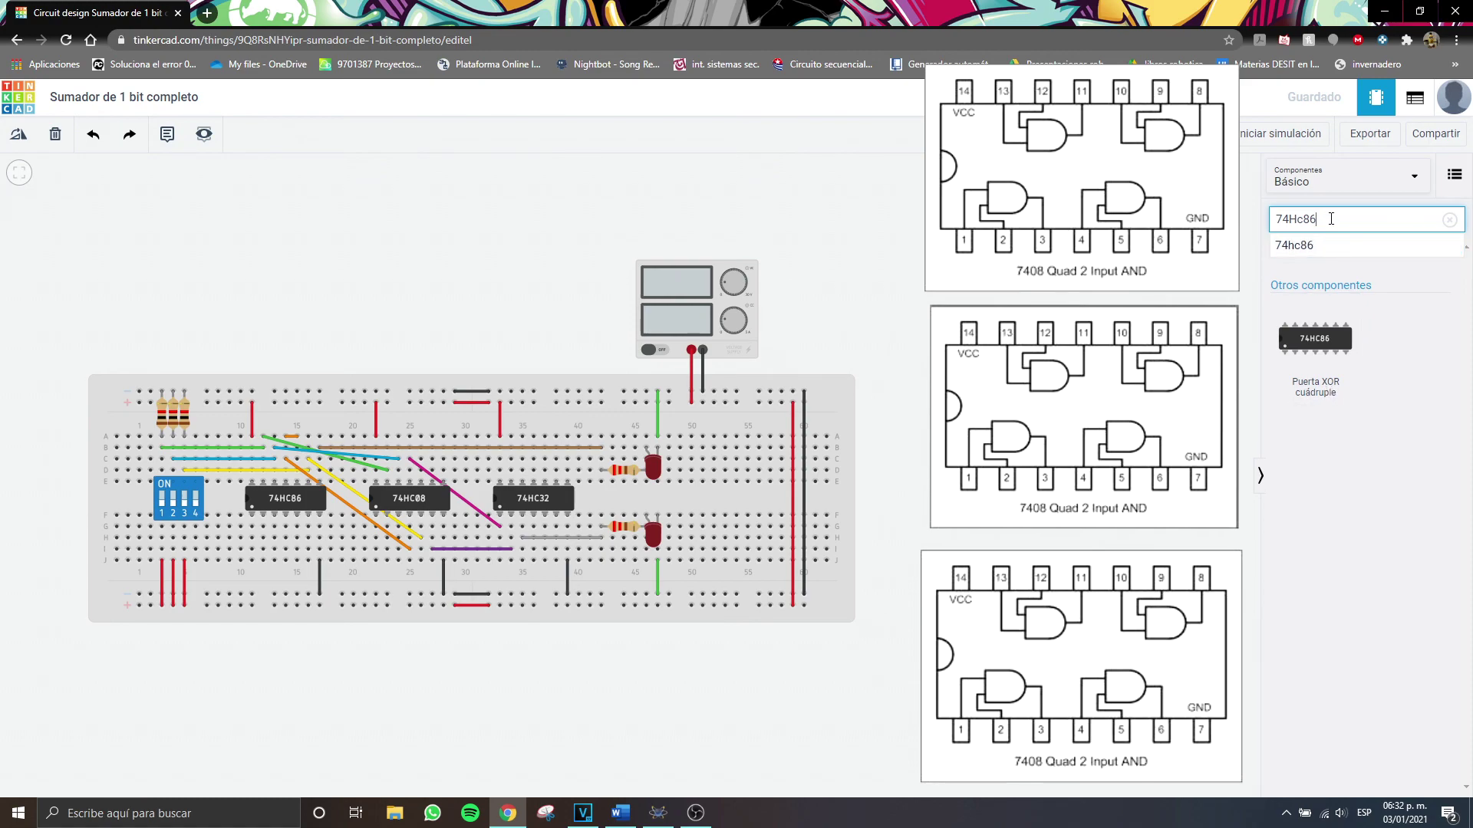
pyautogui.press('BackSpace')
pyautogui.press('BackSpace')
pyautogui.write('08')
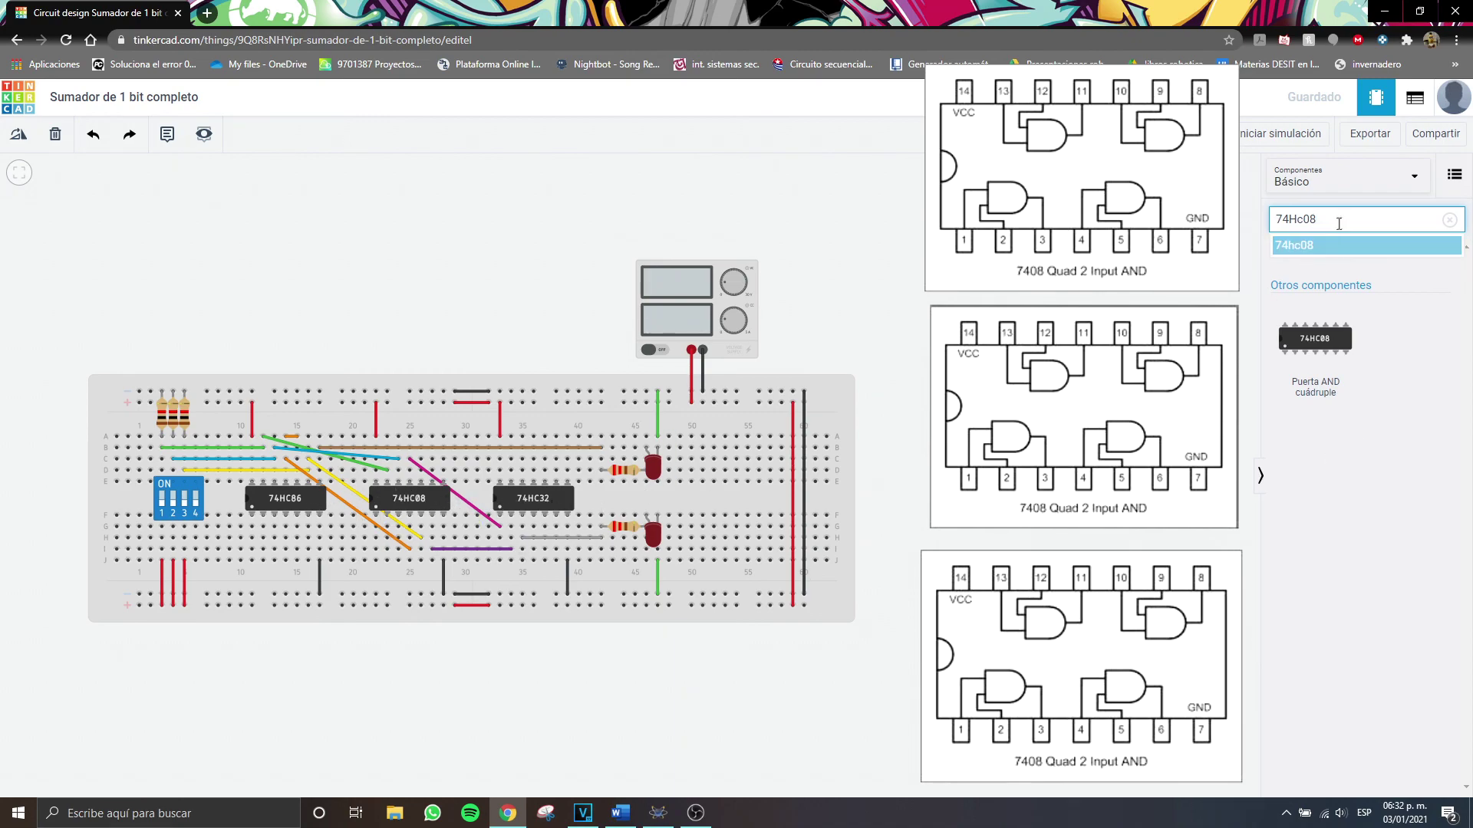
pyautogui.press('BackSpace')
pyautogui.press('BackSpace')
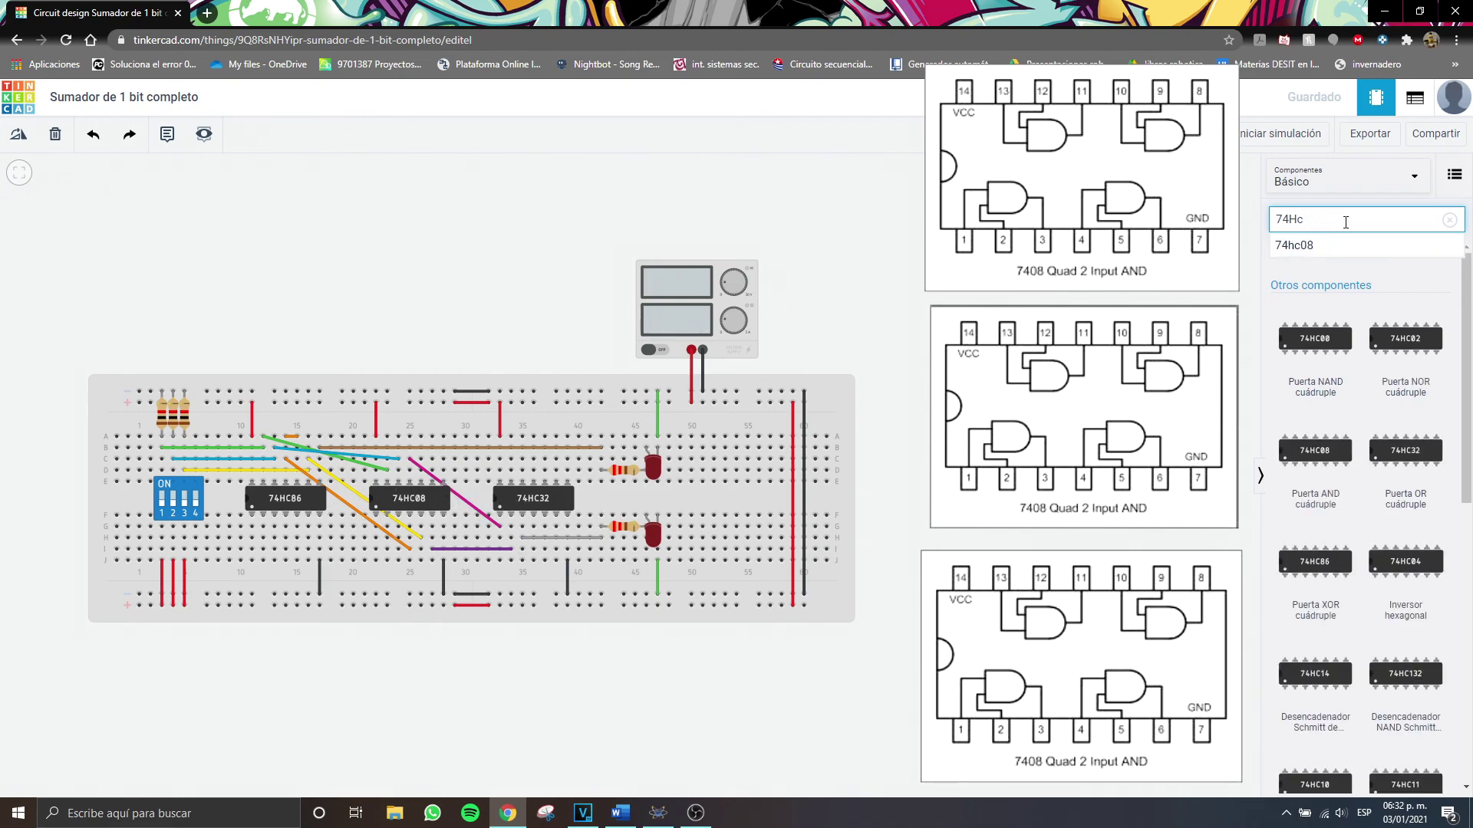
pyautogui.write('32')
pyautogui.press('Return')
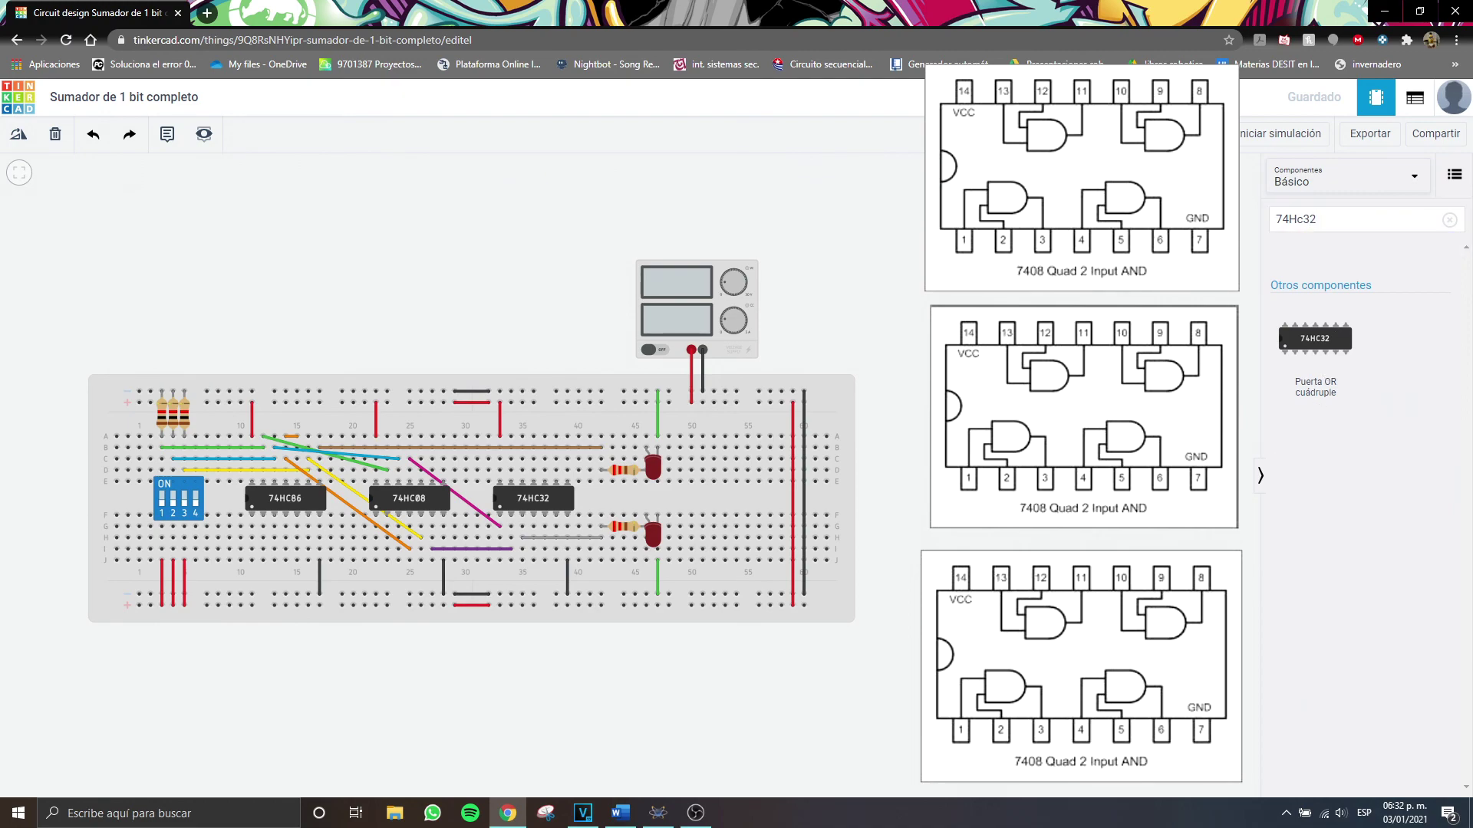
pyautogui.click(1260, 476)
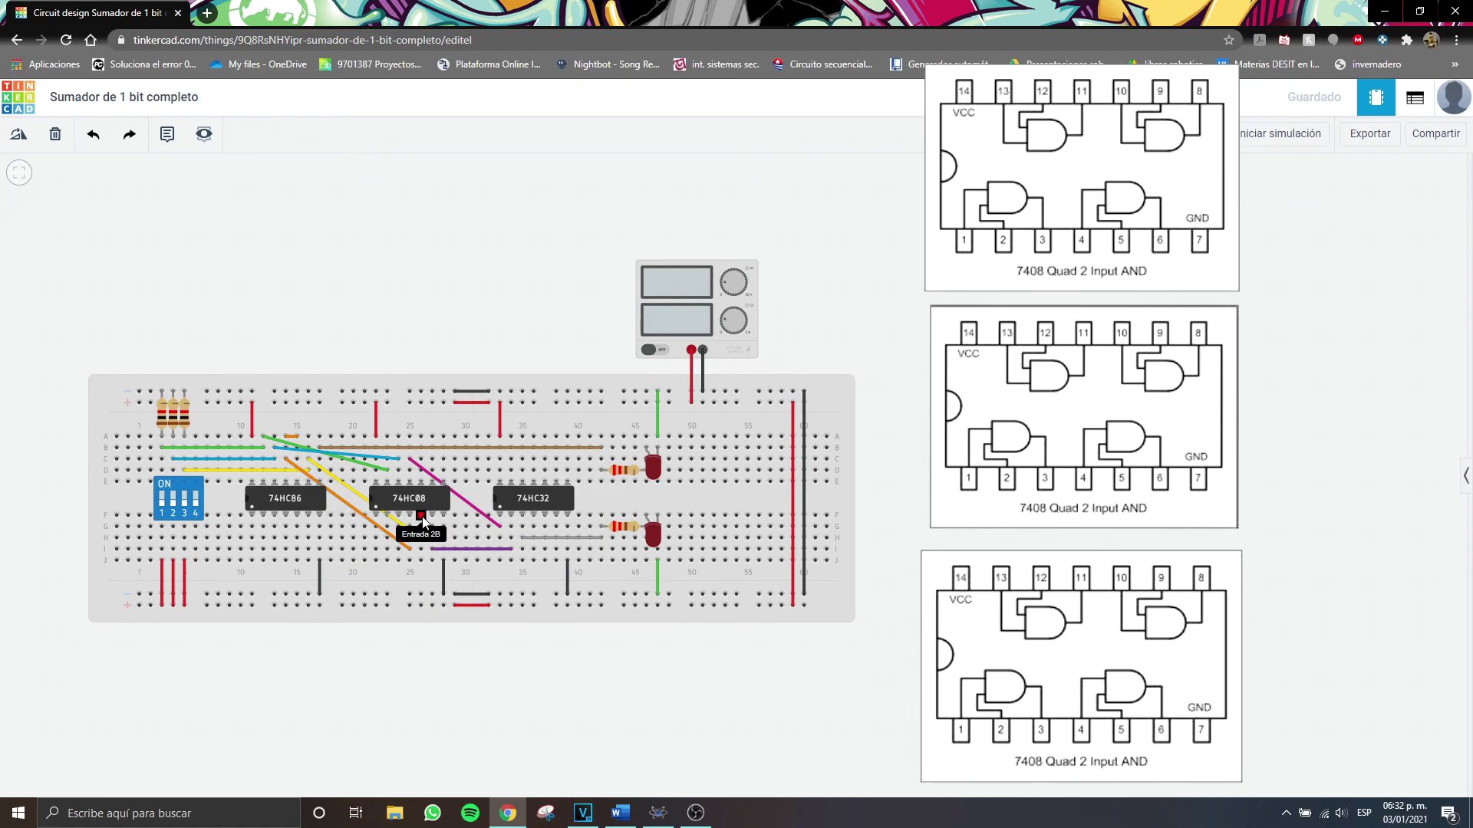
# - Examine the breadboard wiring between the DIP switch, the three gate chips and the output LEDs at a larger scale
pyautogui.click(922, 473)
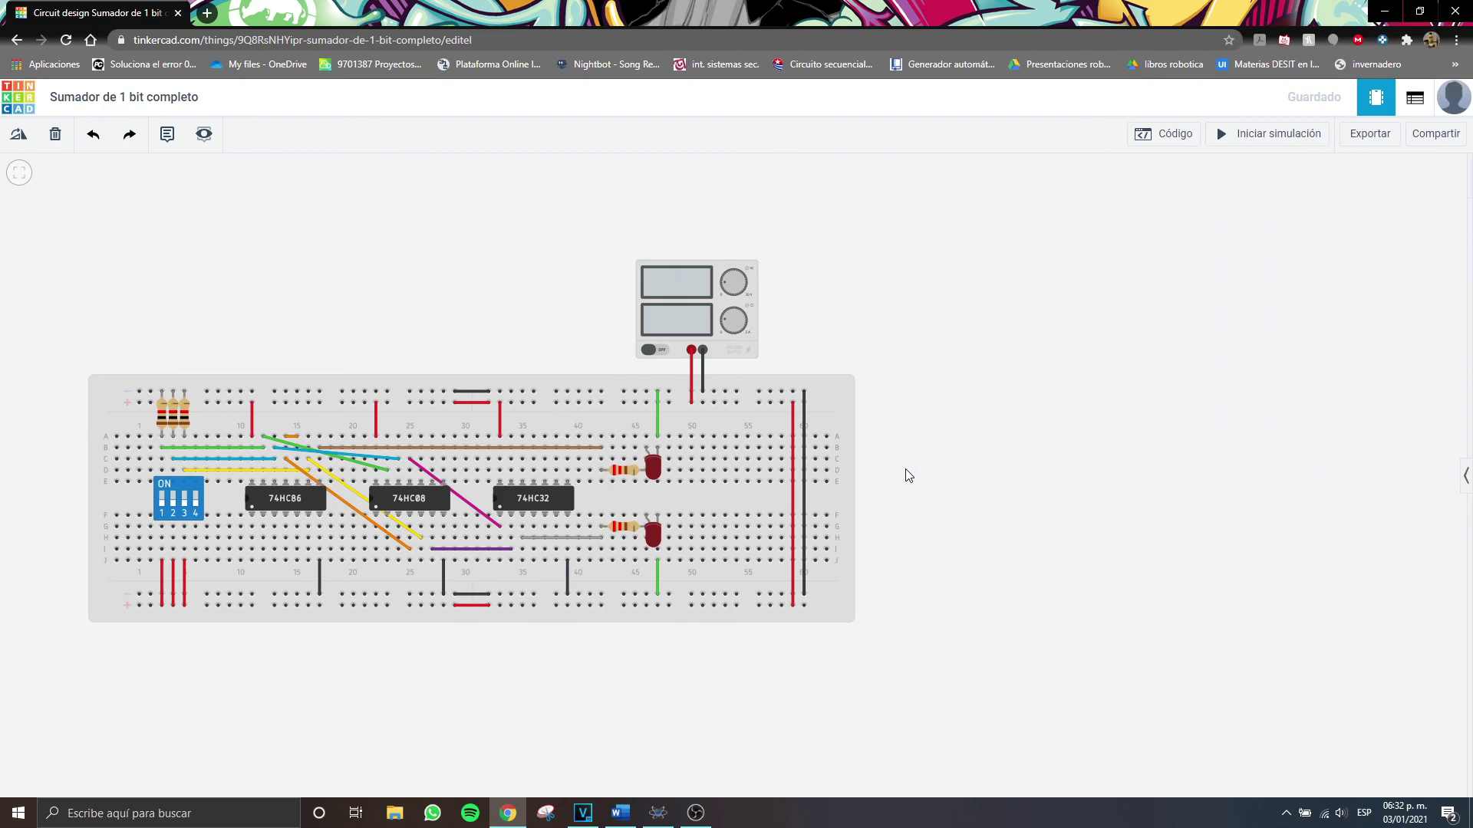
pyautogui.scroll(2, 909, 475)
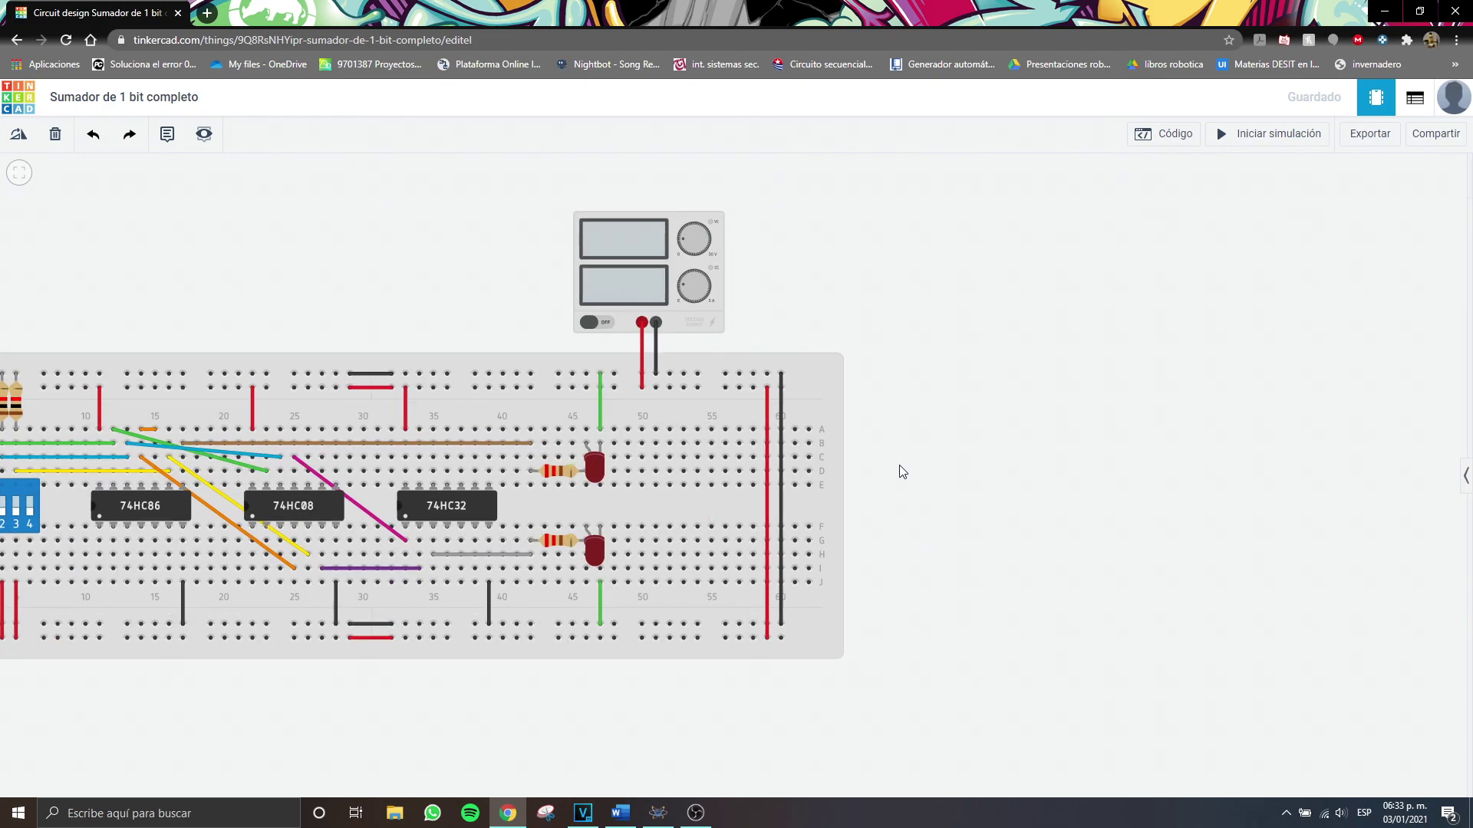
pyautogui.moveTo(1029, 437); pyautogui.dragTo(1236, 427)
pyautogui.scroll(4, 1272, 412)
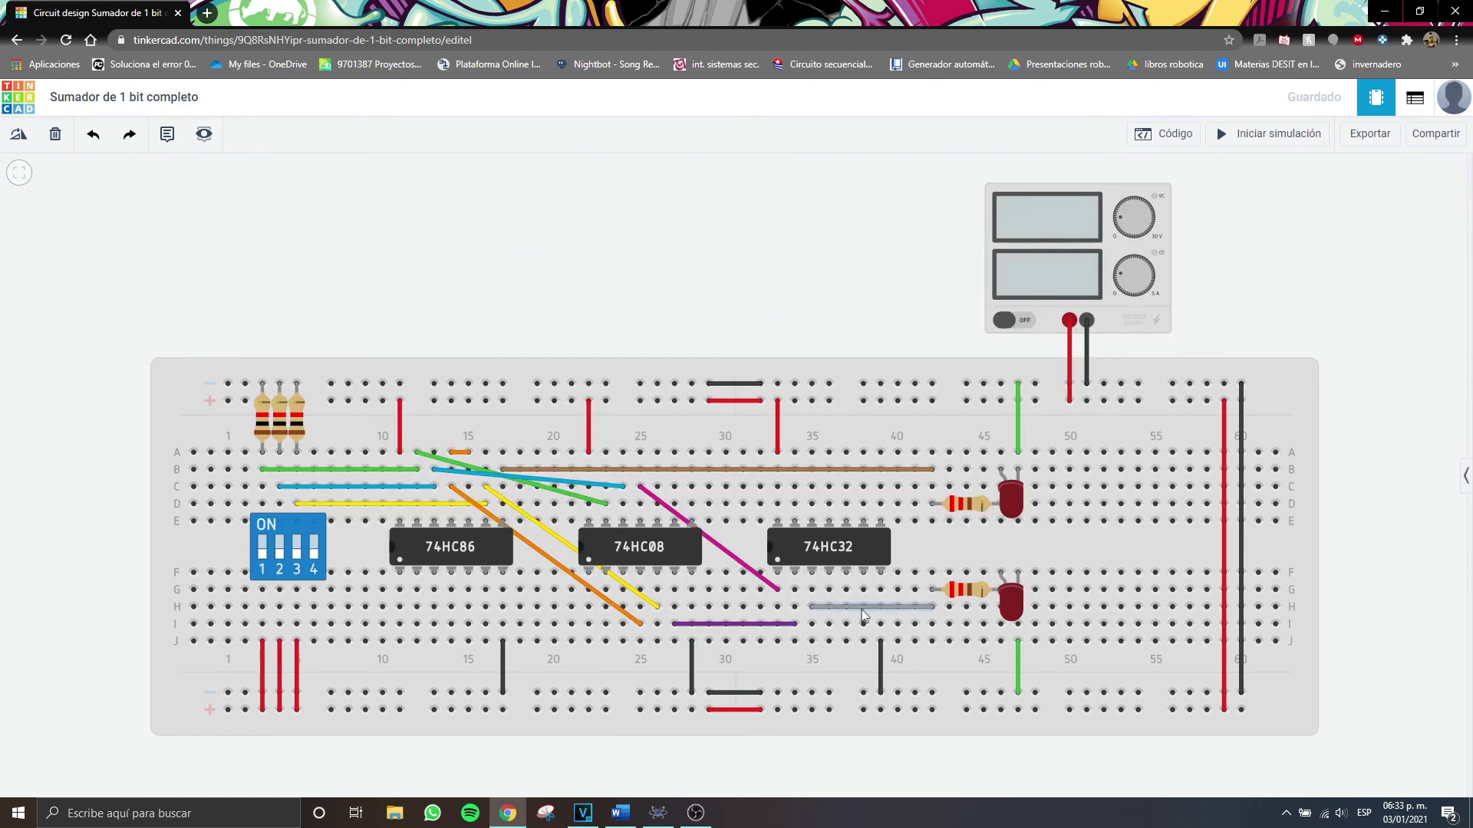
pyautogui.click(809, 606)
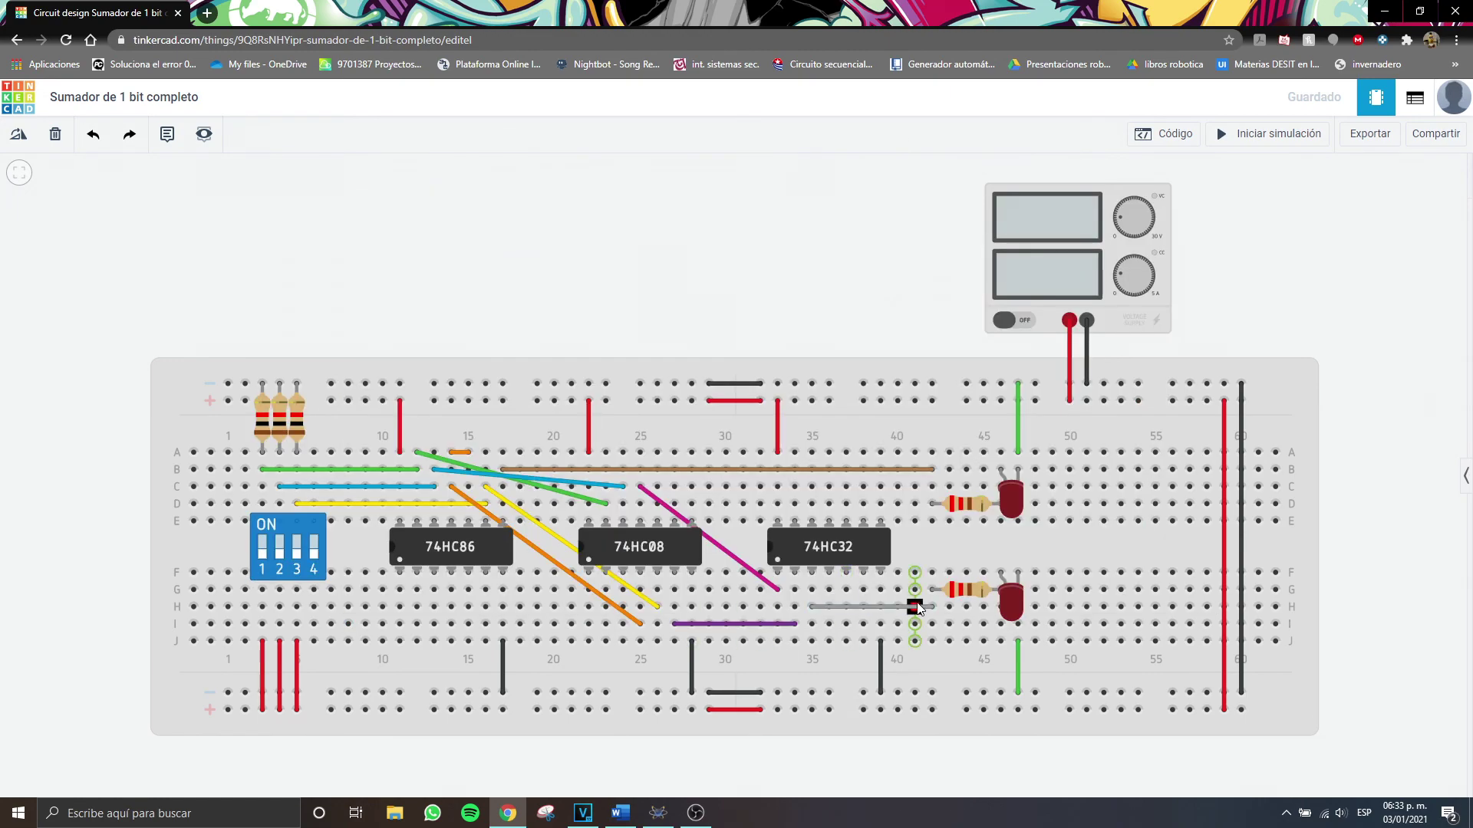
pyautogui.click(915, 606)
# - Simulate the breadboard adder, turn on DIP switches 1, 2 and 3 in sequence to test the output LEDs, and stop the simulation
pyautogui.click(1262, 135)
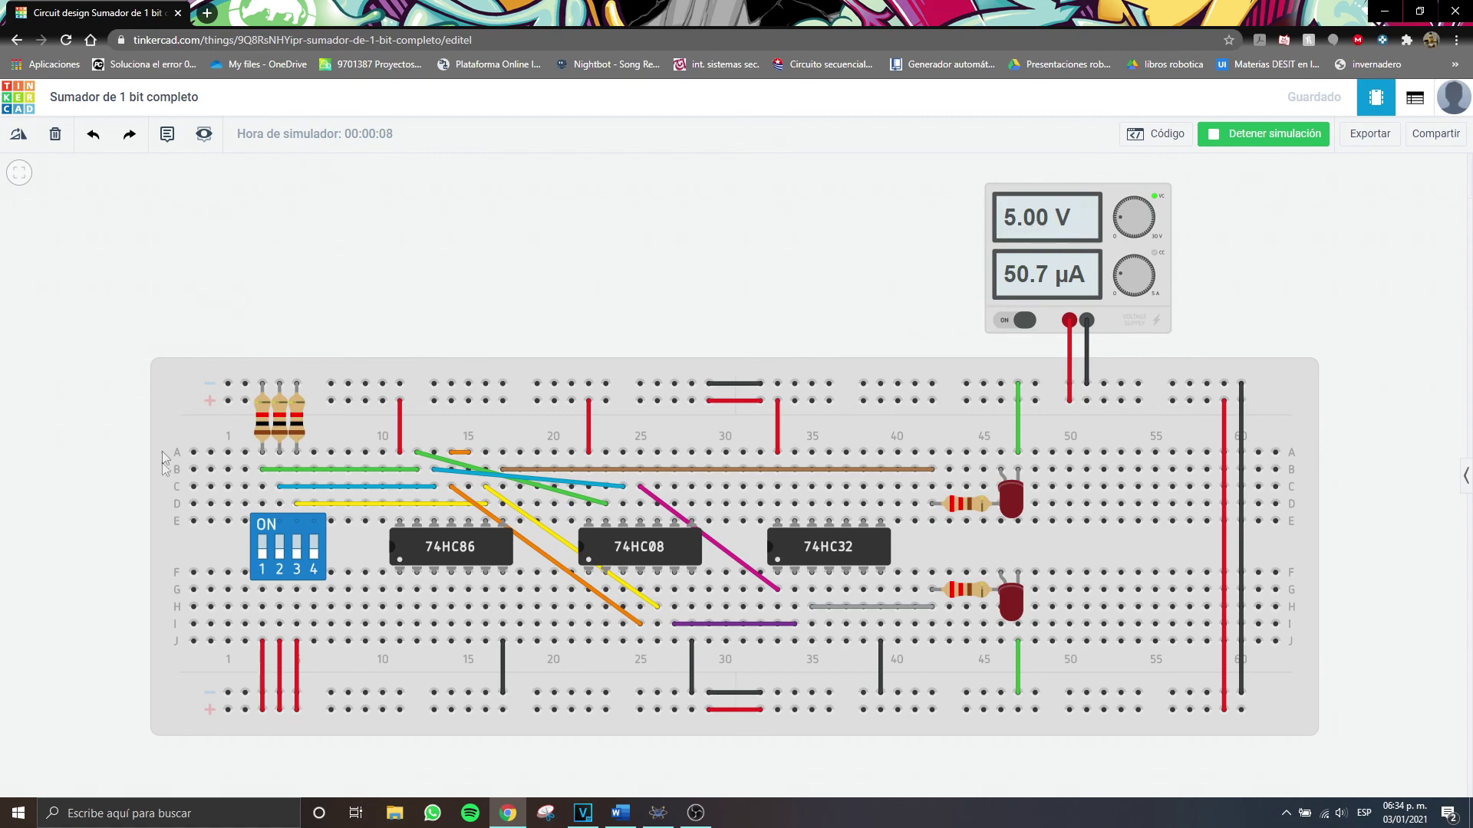
pyautogui.click(261, 551)
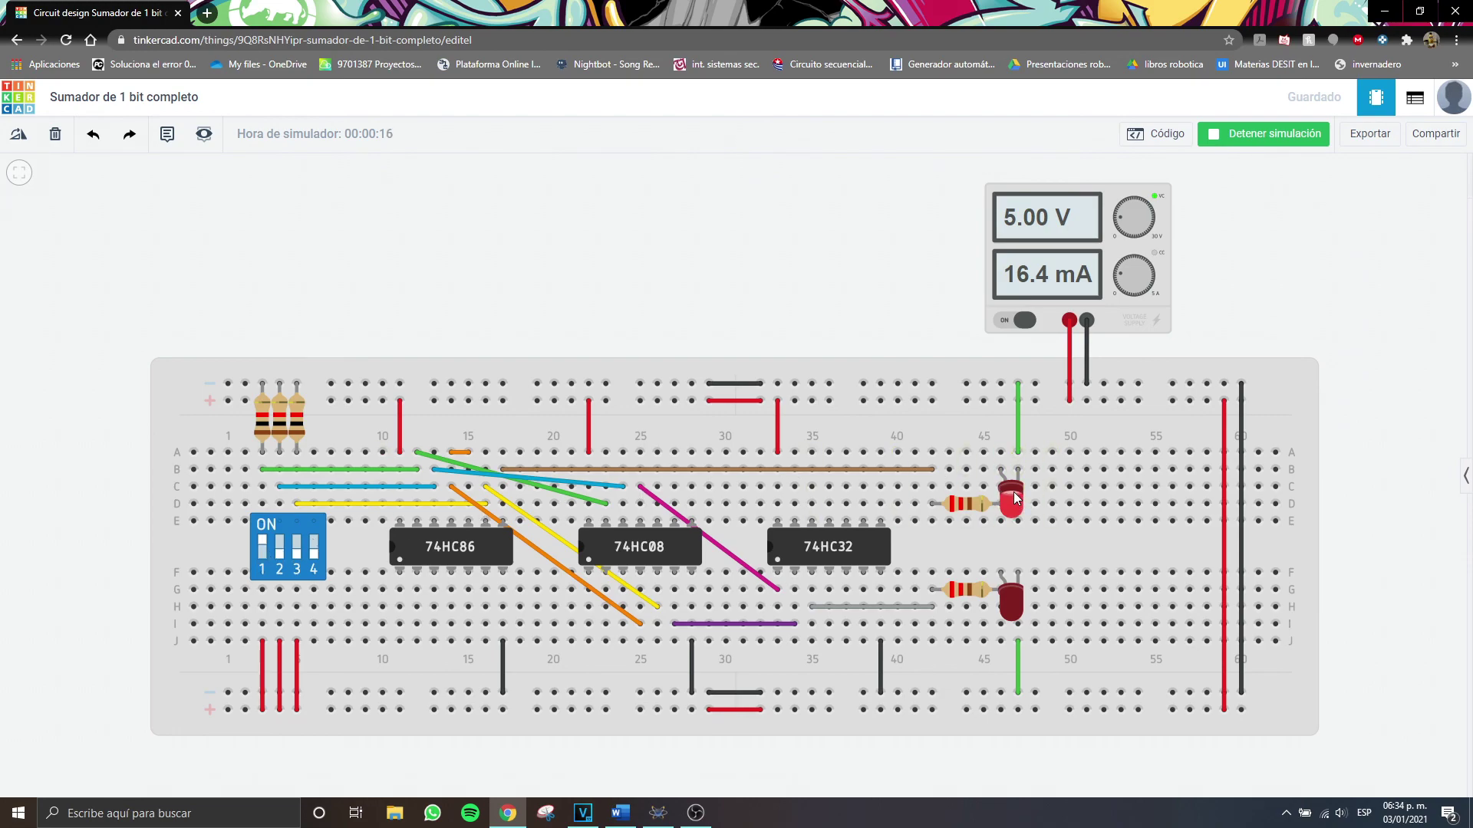
pyautogui.click(279, 556)
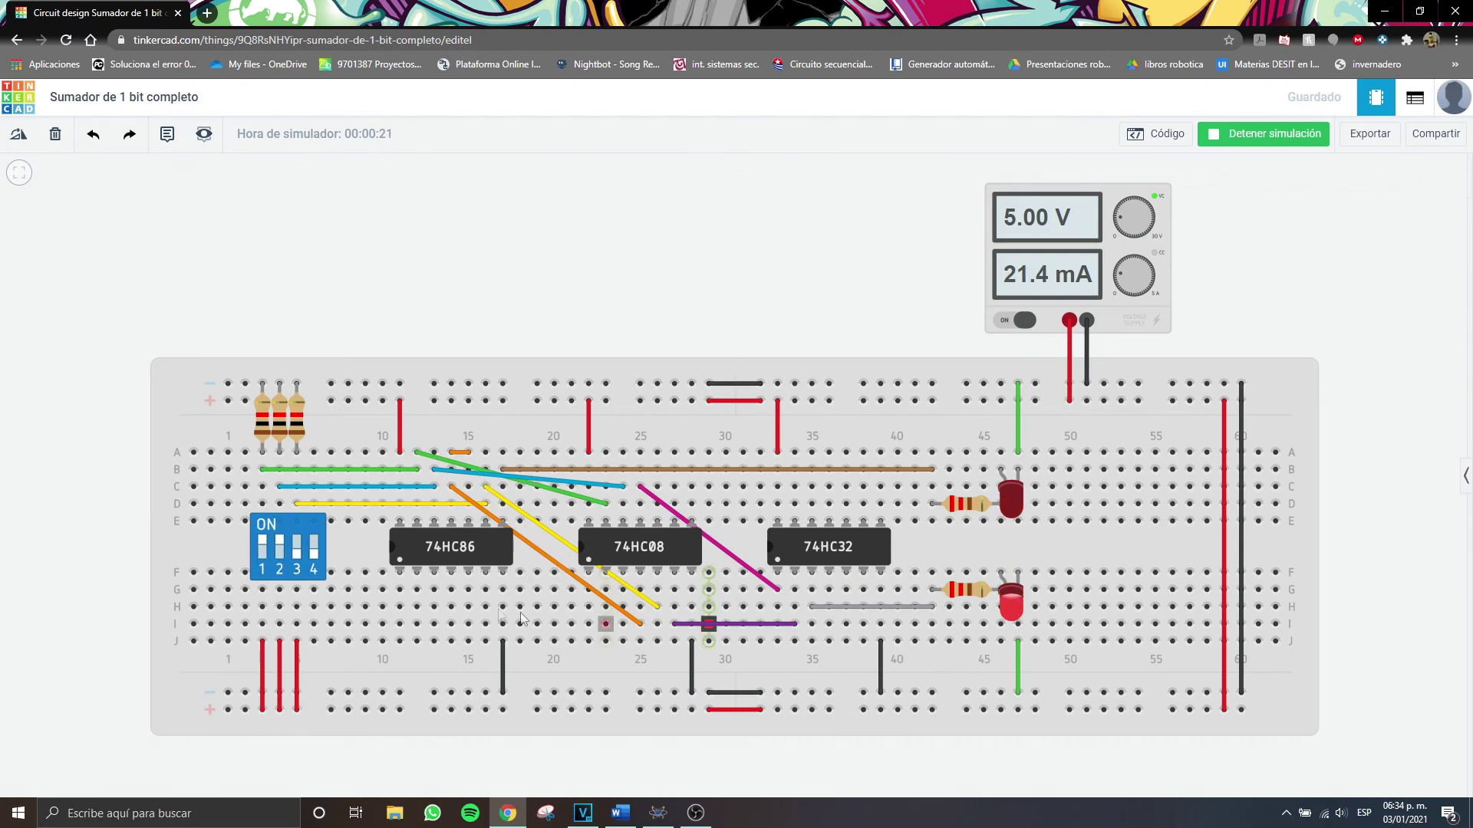
pyautogui.click(297, 552)
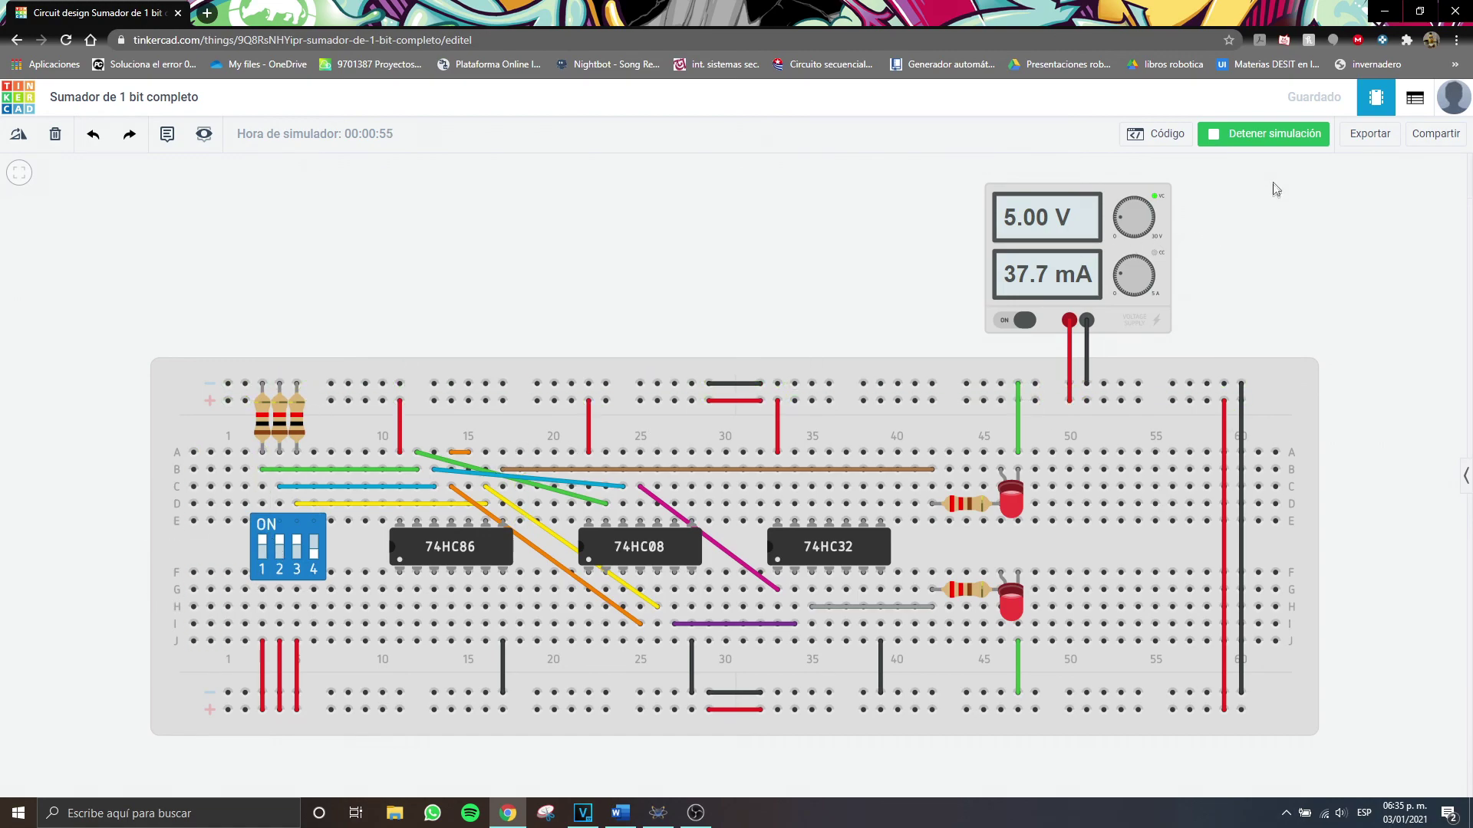
pyautogui.click(1271, 136)
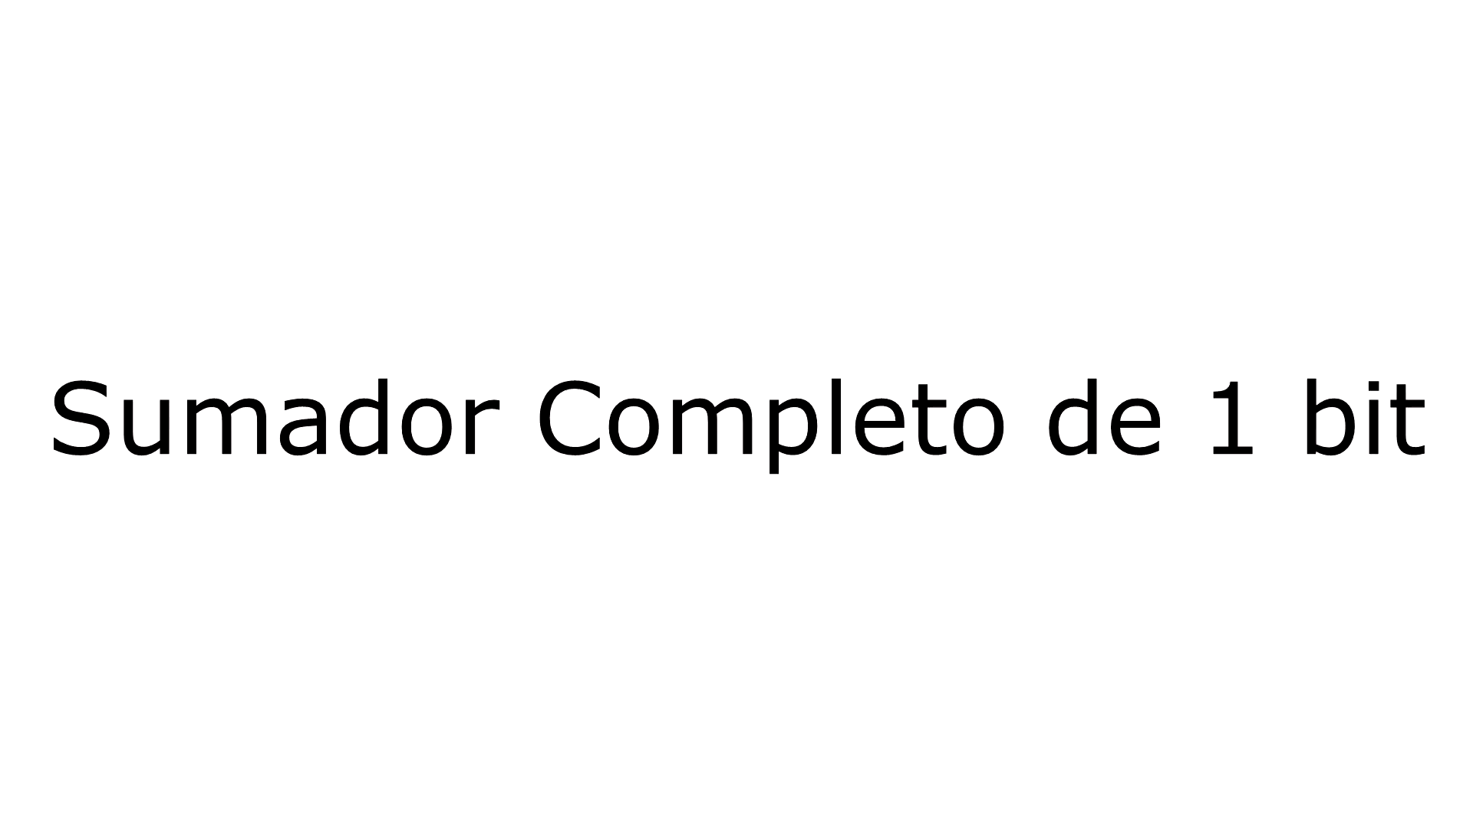